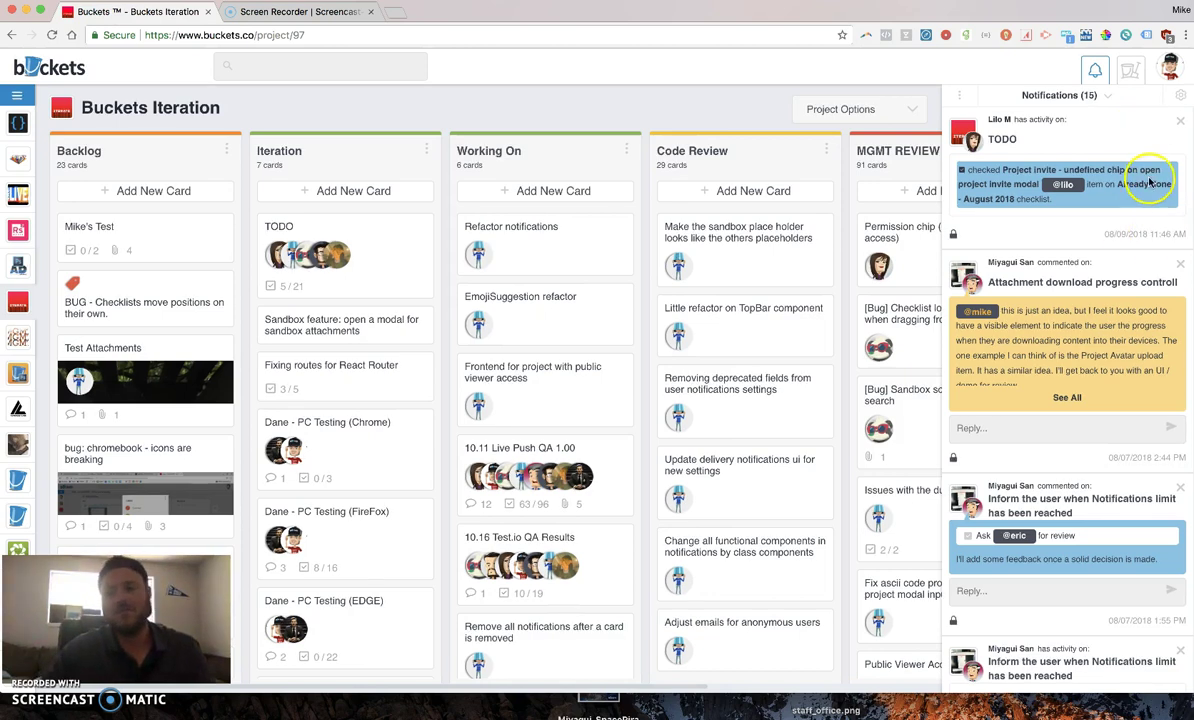
# Step: Dismiss the newest notification and reply "test test" to the comment notification about attachment download progress
pyautogui.click(1180, 120)
pyautogui.click(645, 418)
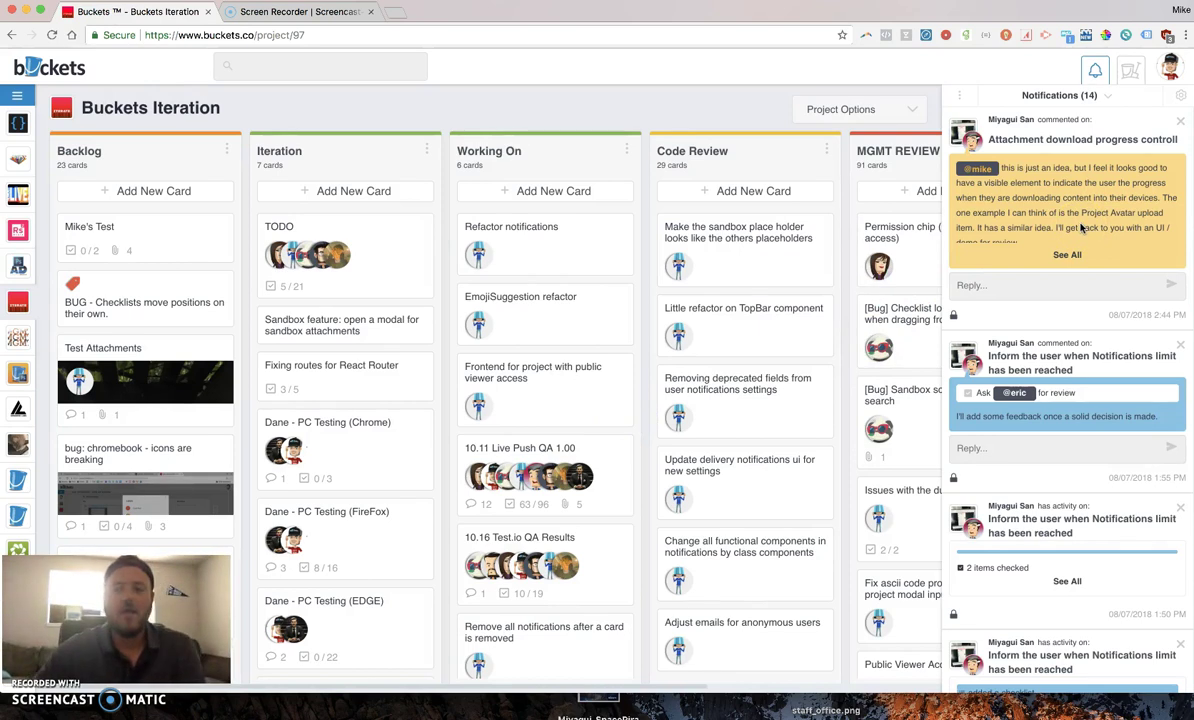
pyautogui.click(1050, 280)
pyautogui.write('test test')
pyautogui.click(1174, 287)
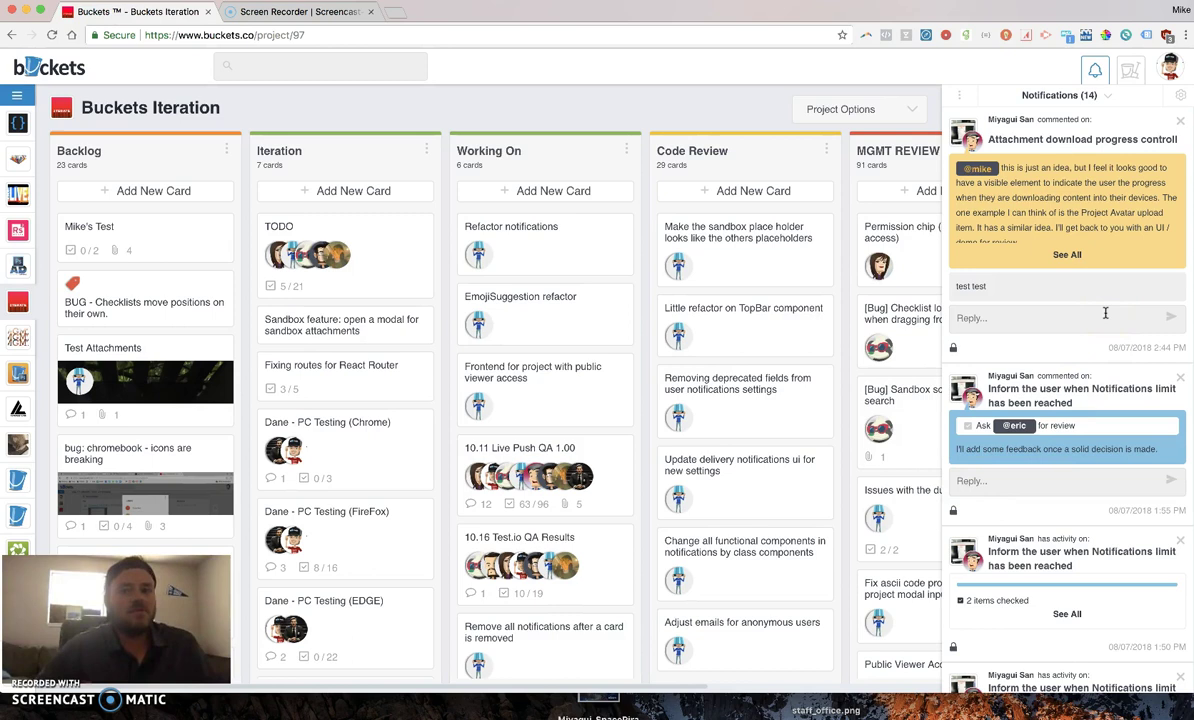
# Step: Review the project and card options in the System Notification Subscriptions
pyautogui.click(1180, 95)
pyautogui.click(1042, 125)
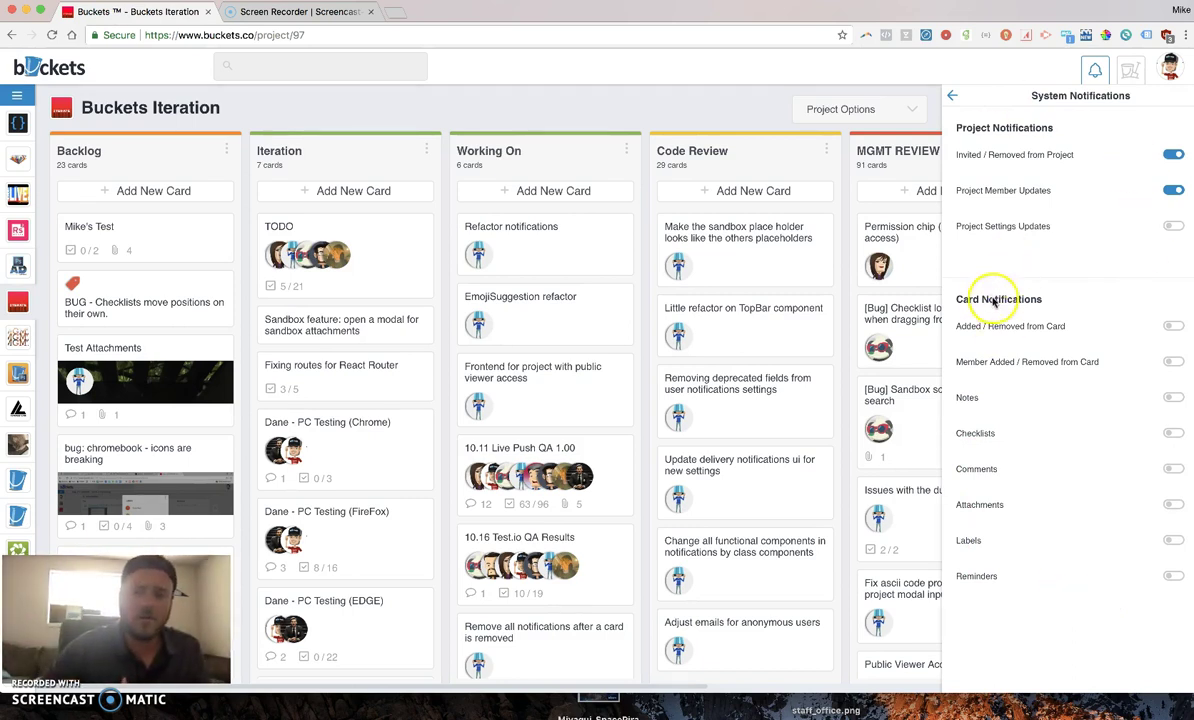
pyautogui.click(953, 100)
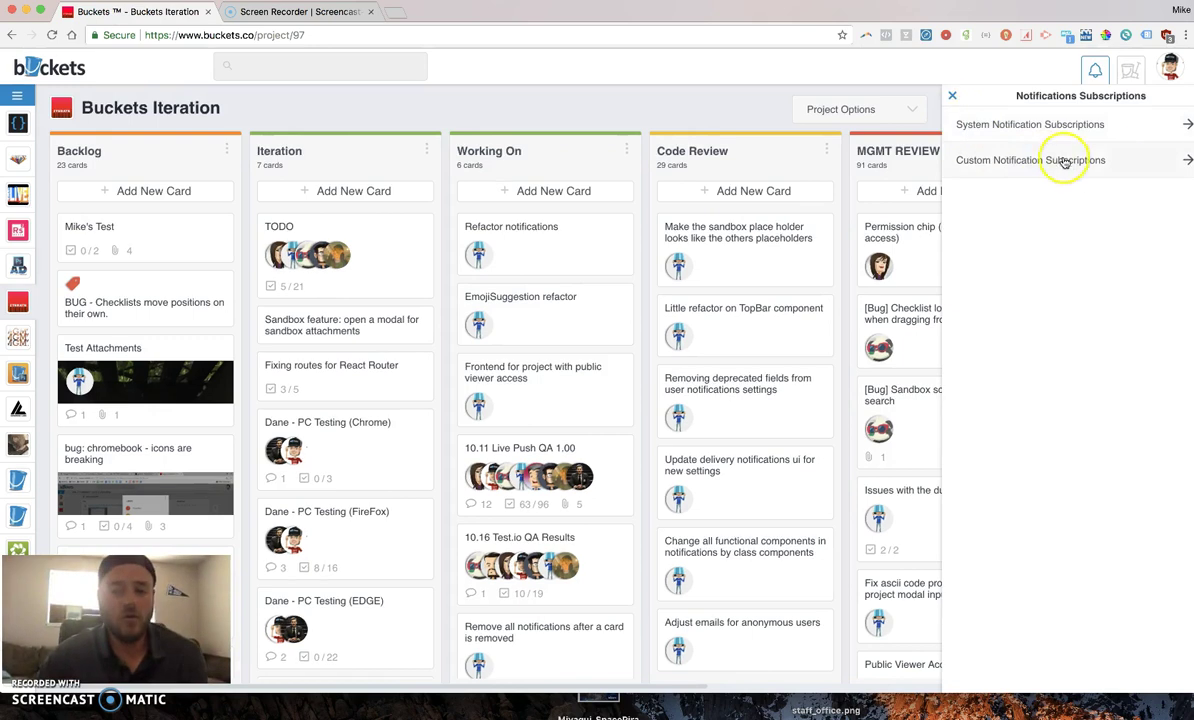
# Step: Start a new custom notification and title it with a team member's first name followed by "Mentions"
pyautogui.click(995, 166)
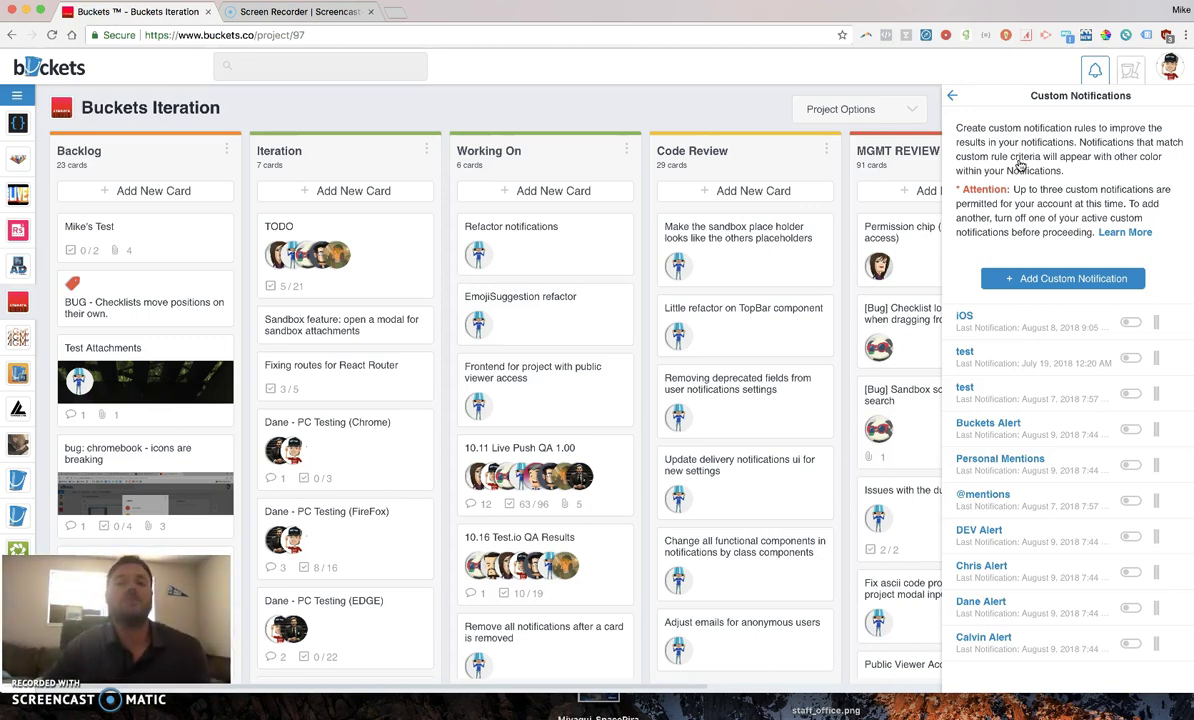
pyautogui.click(1035, 278)
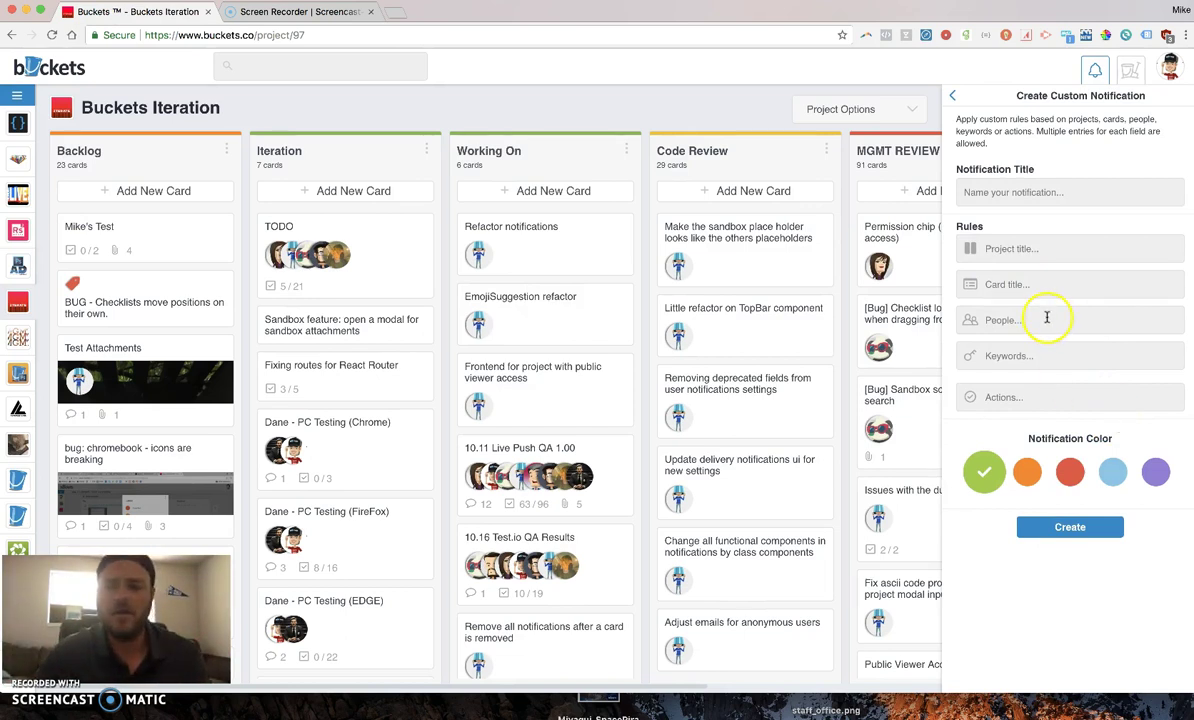
pyautogui.click(1051, 194)
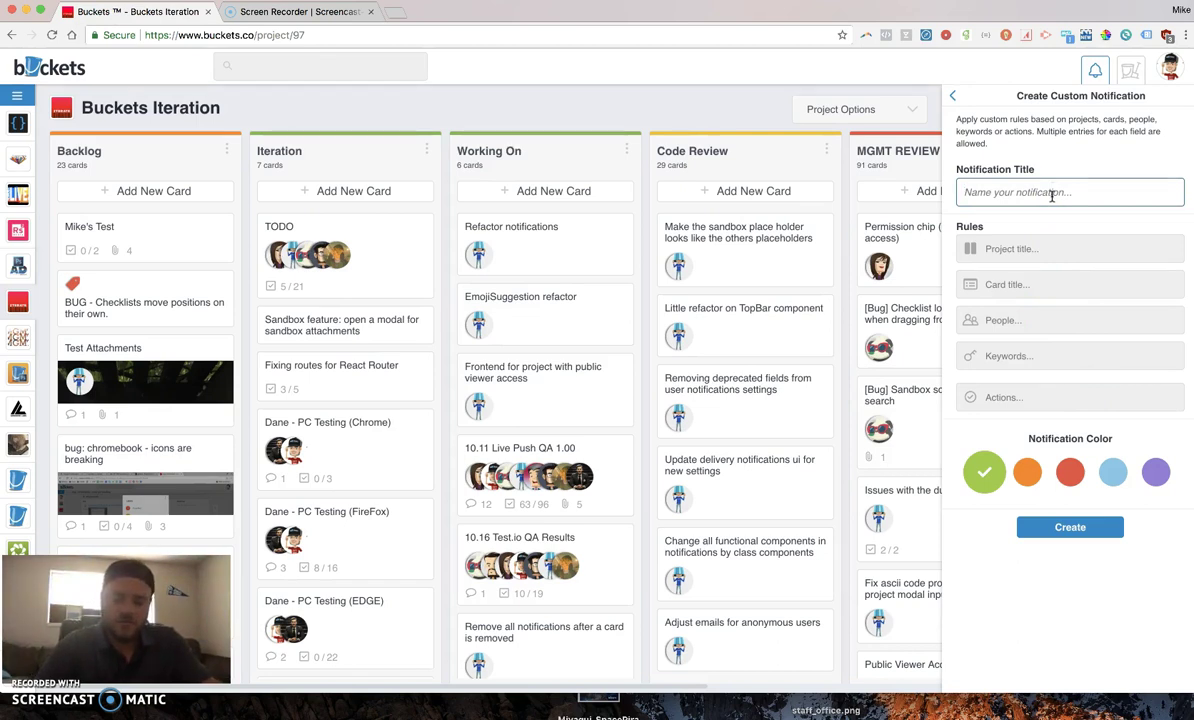
pyautogui.write('Mike Mentions')
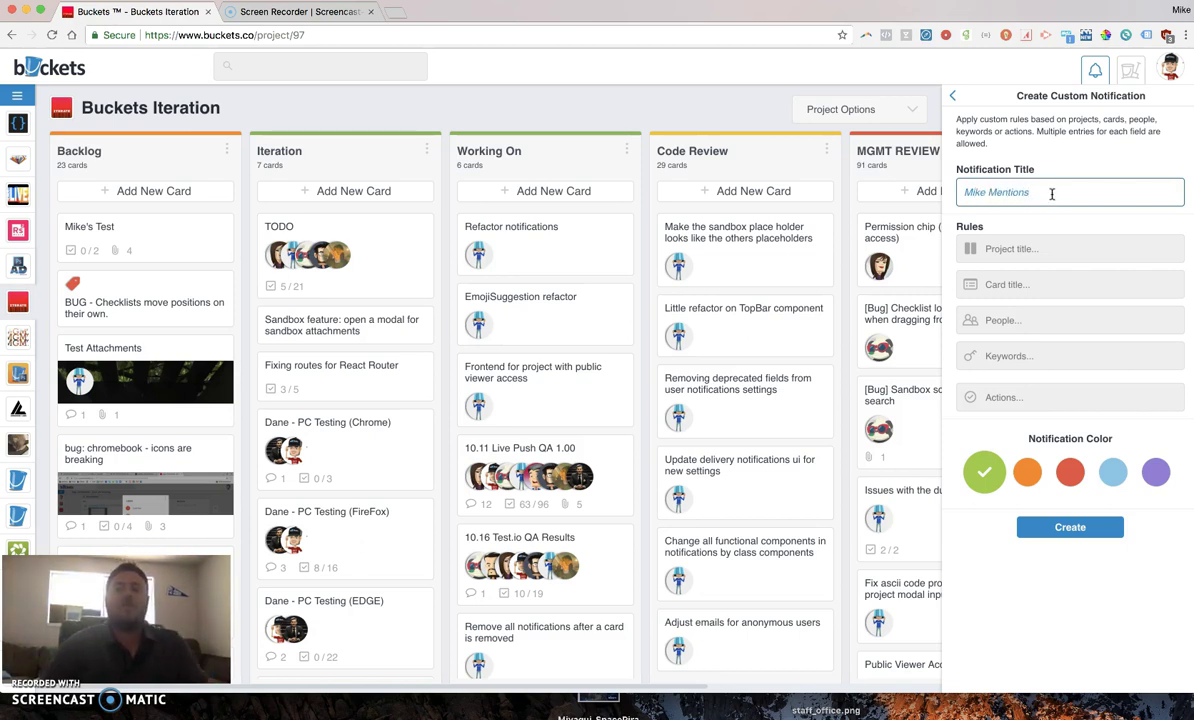
pyautogui.click(947, 213)
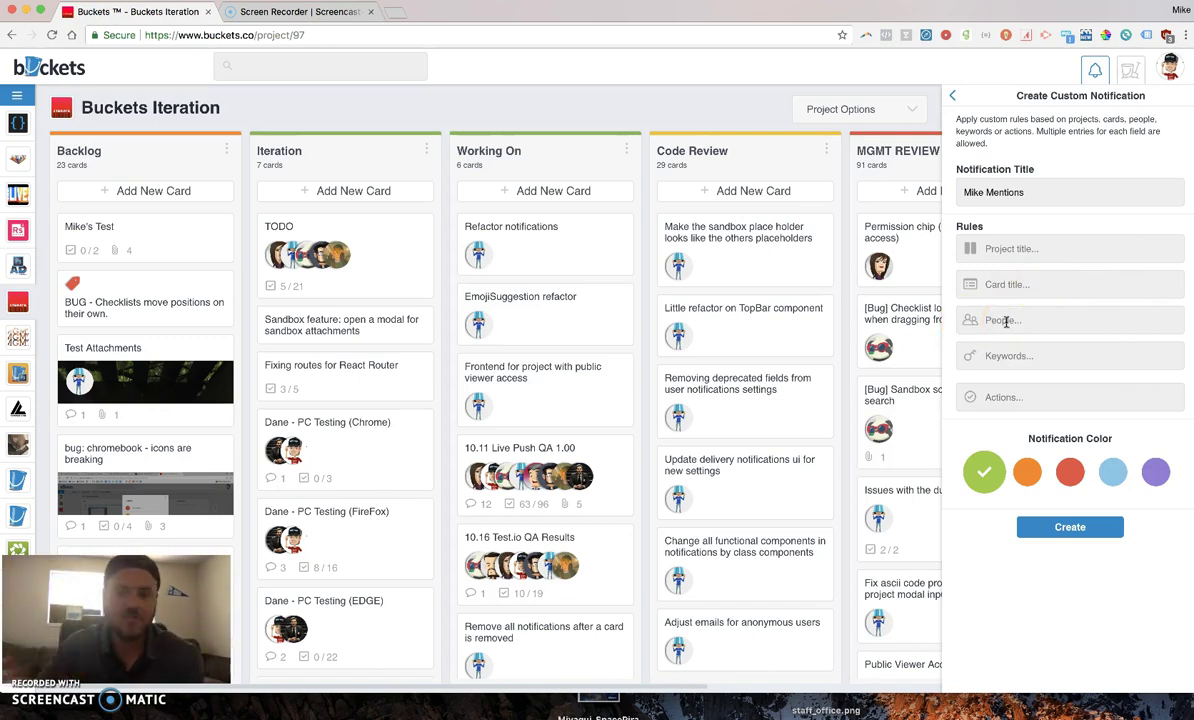
pyautogui.click(1040, 357)
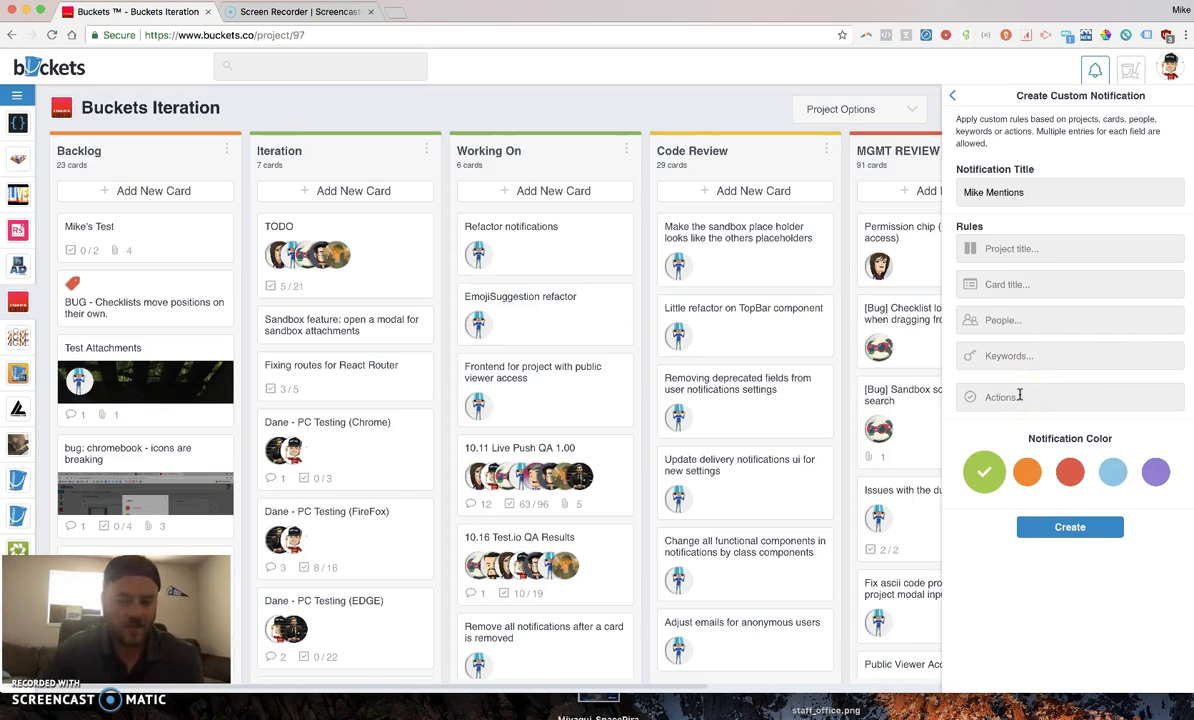
pyautogui.click(1019, 396)
pyautogui.write('comment')
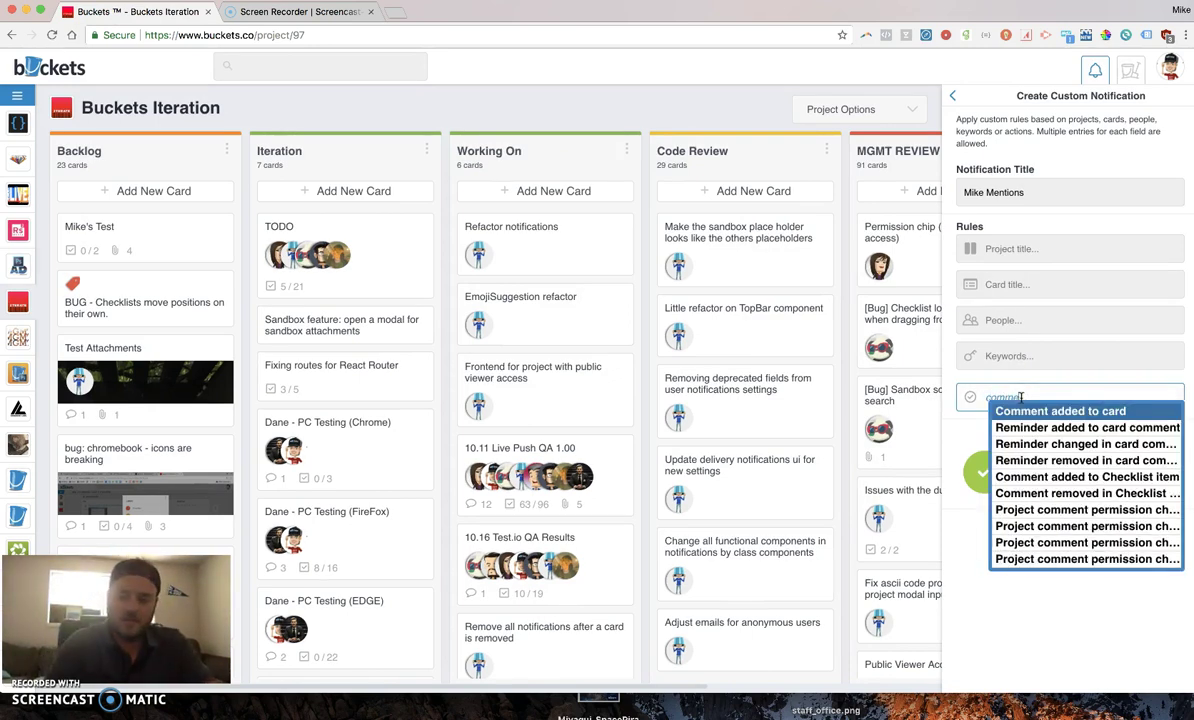
pyautogui.click(962, 424)
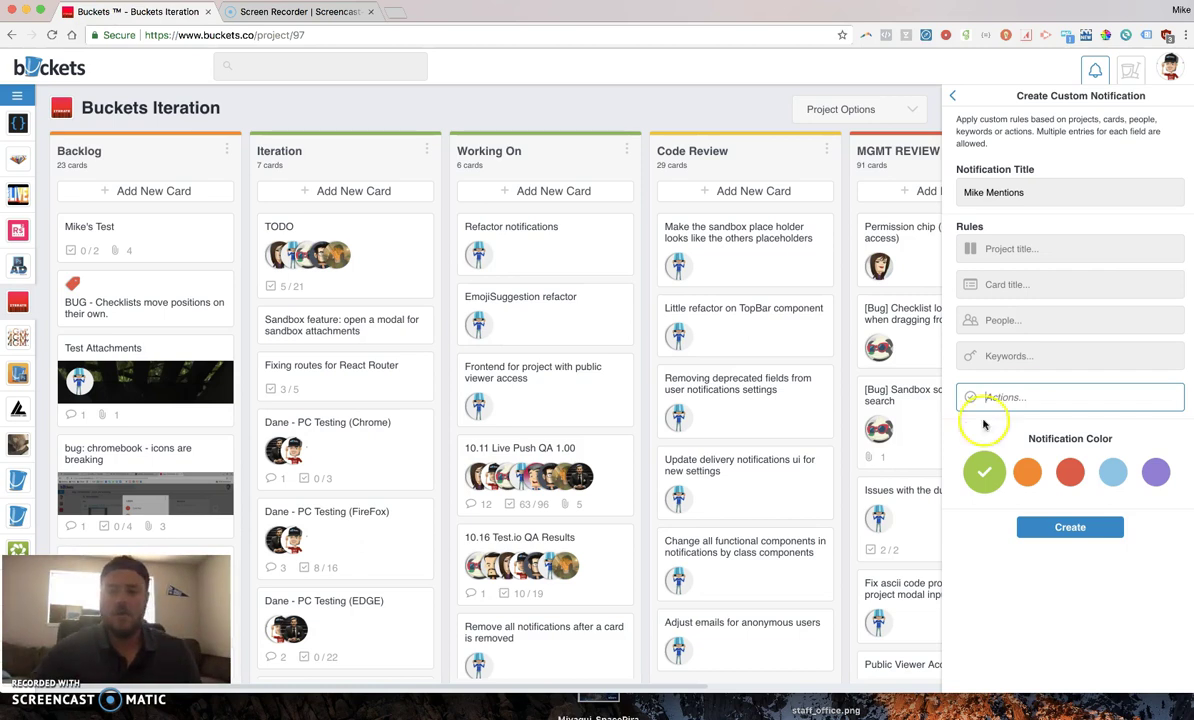
# Step: Add the Buckets Iteration project as a rule of the custom notification
pyautogui.click(1047, 249)
pyautogui.write('bucke')
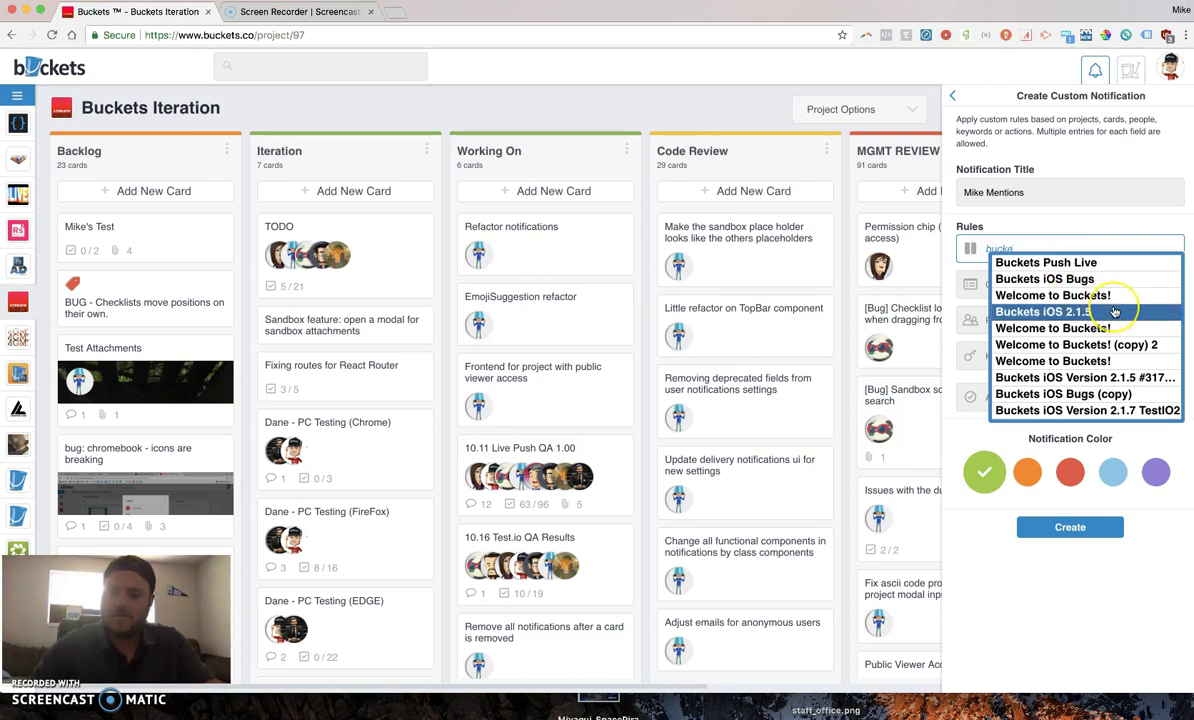
pyautogui.write('ts i')
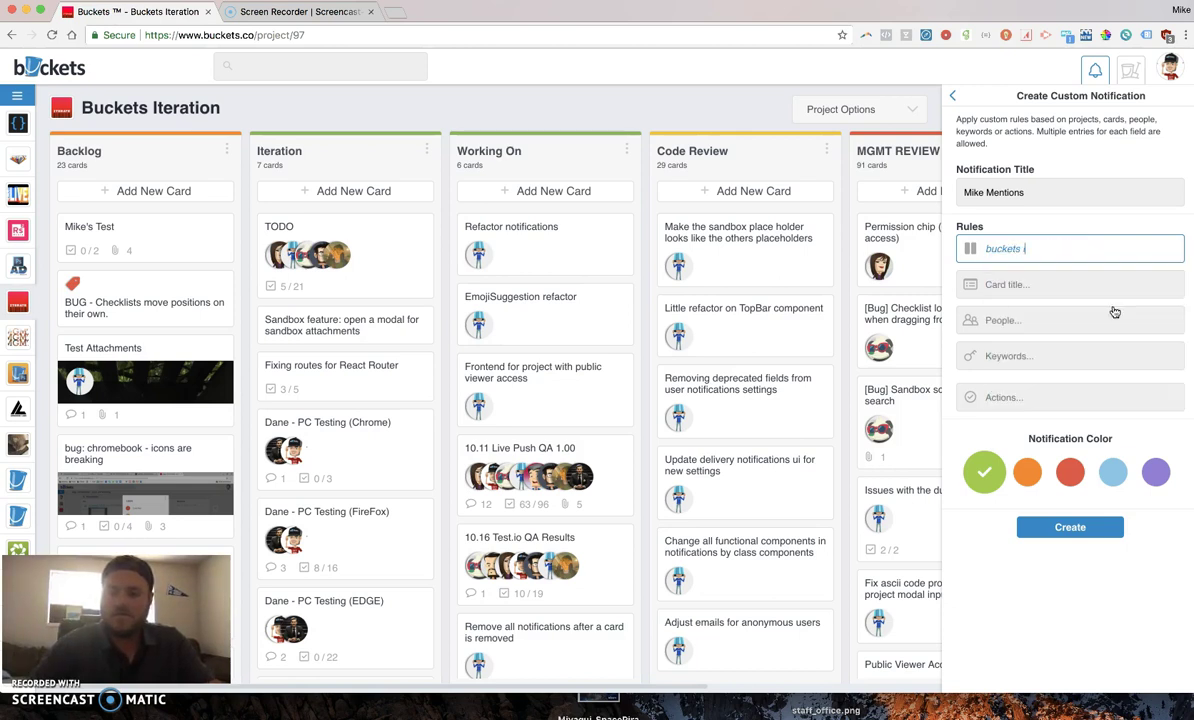
pyautogui.write('ter')
pyautogui.click(1060, 264)
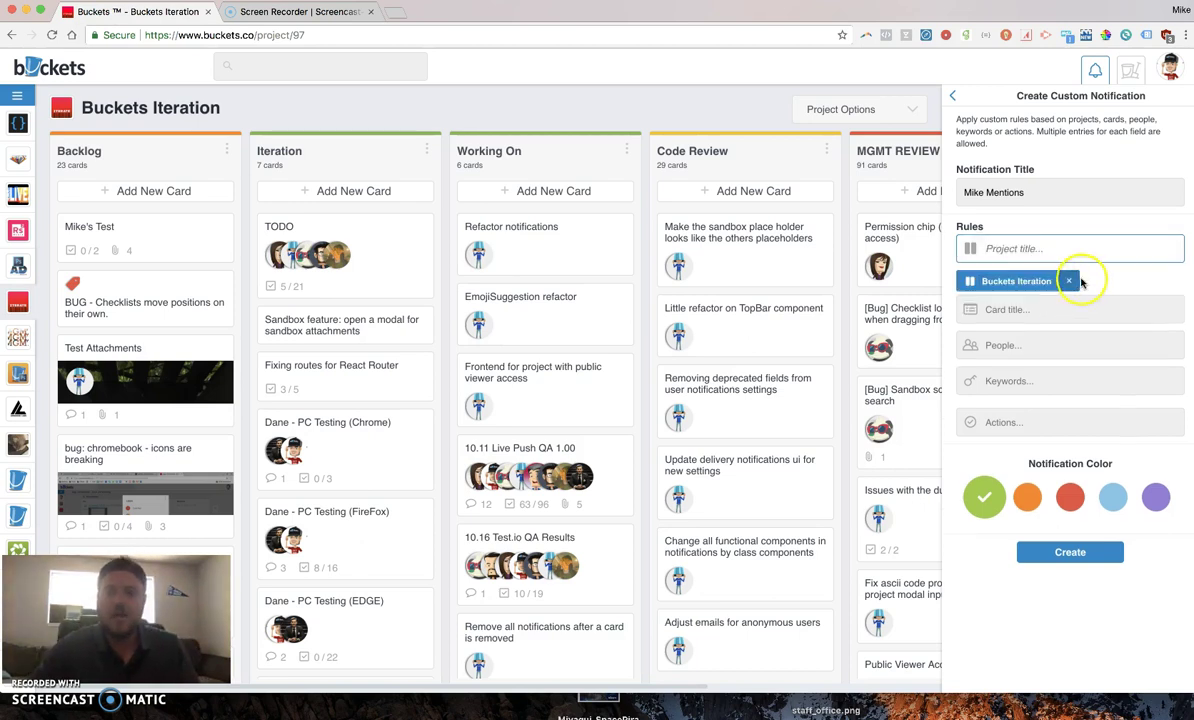
# Step: Add a teammate as the people rule and "Comment added to card" as the action rule of the custom notification
pyautogui.click(1035, 344)
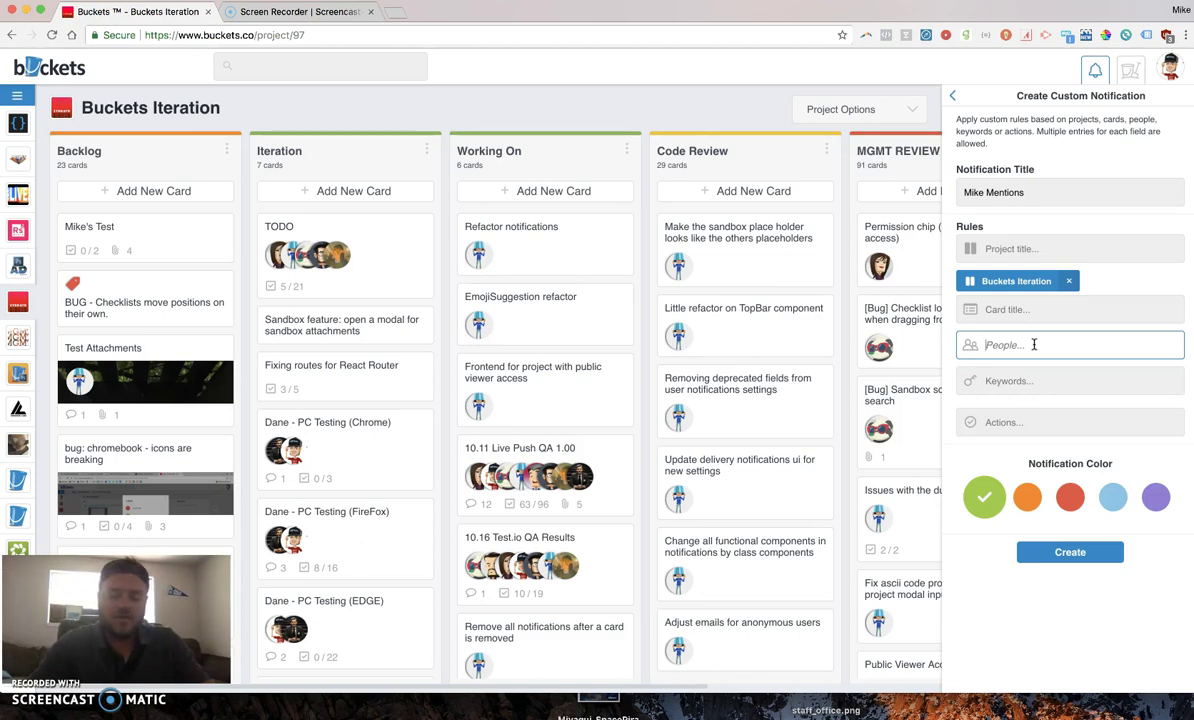
pyautogui.write('andre')
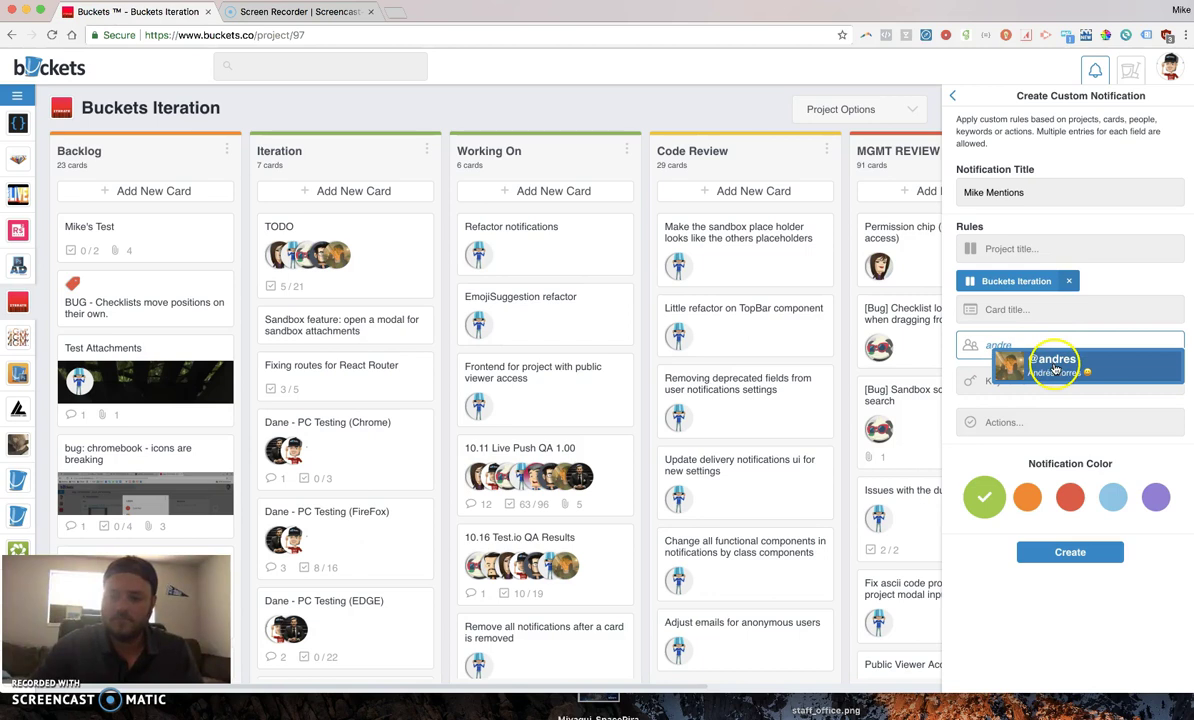
pyautogui.click(1055, 366)
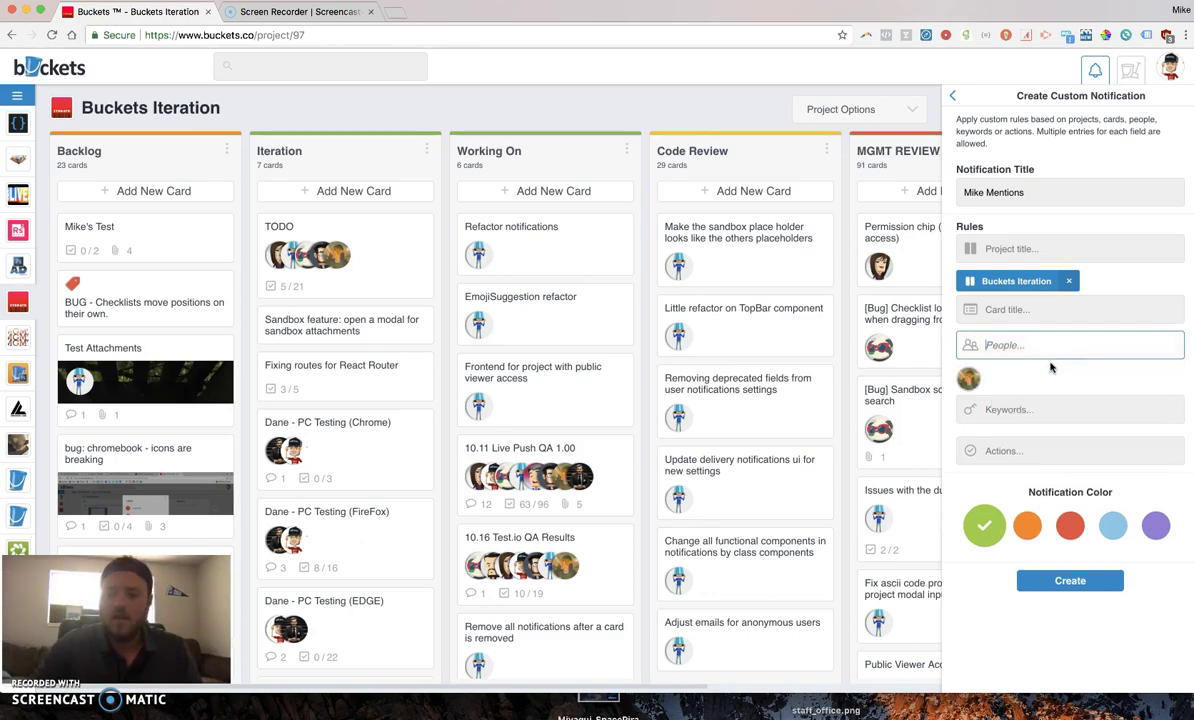
pyautogui.click(1014, 451)
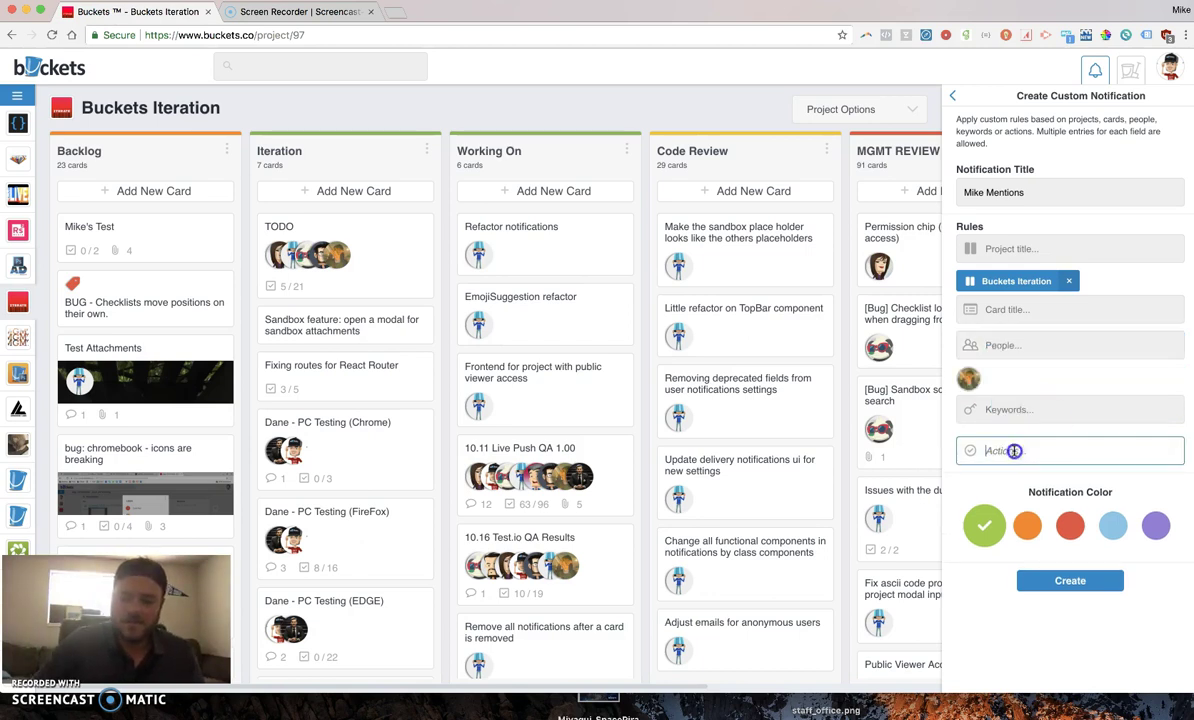
pyautogui.write('card')
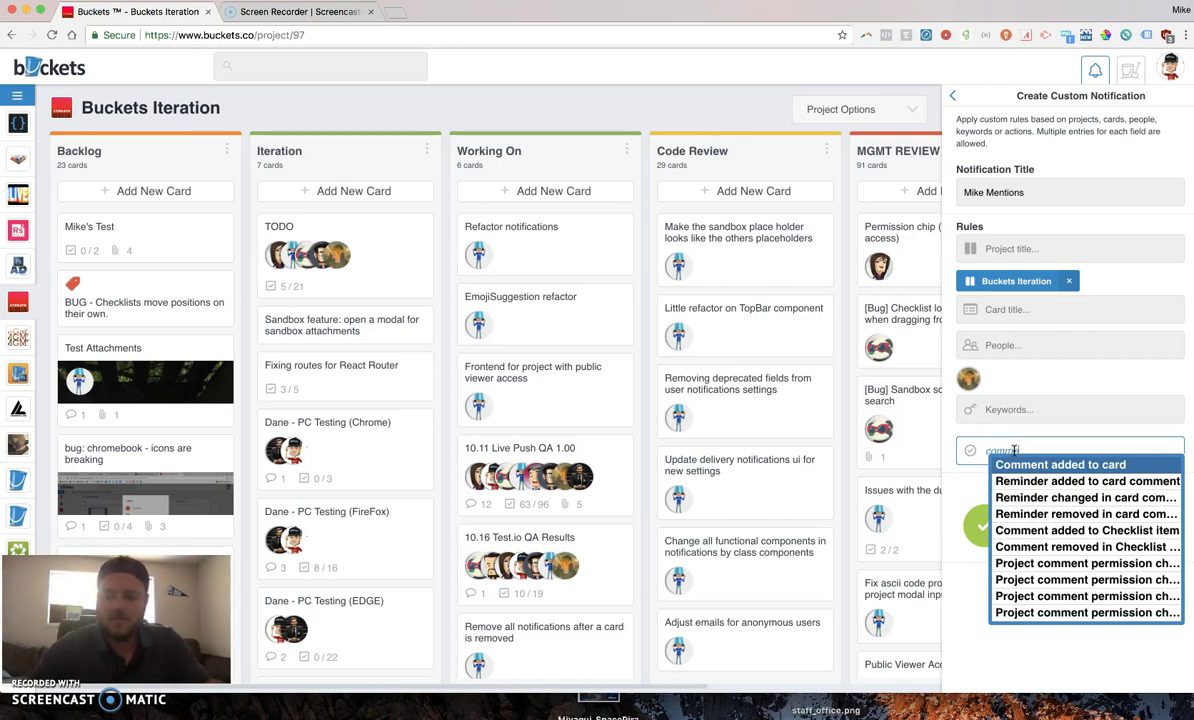
pyautogui.click(1035, 464)
pyautogui.click(1136, 460)
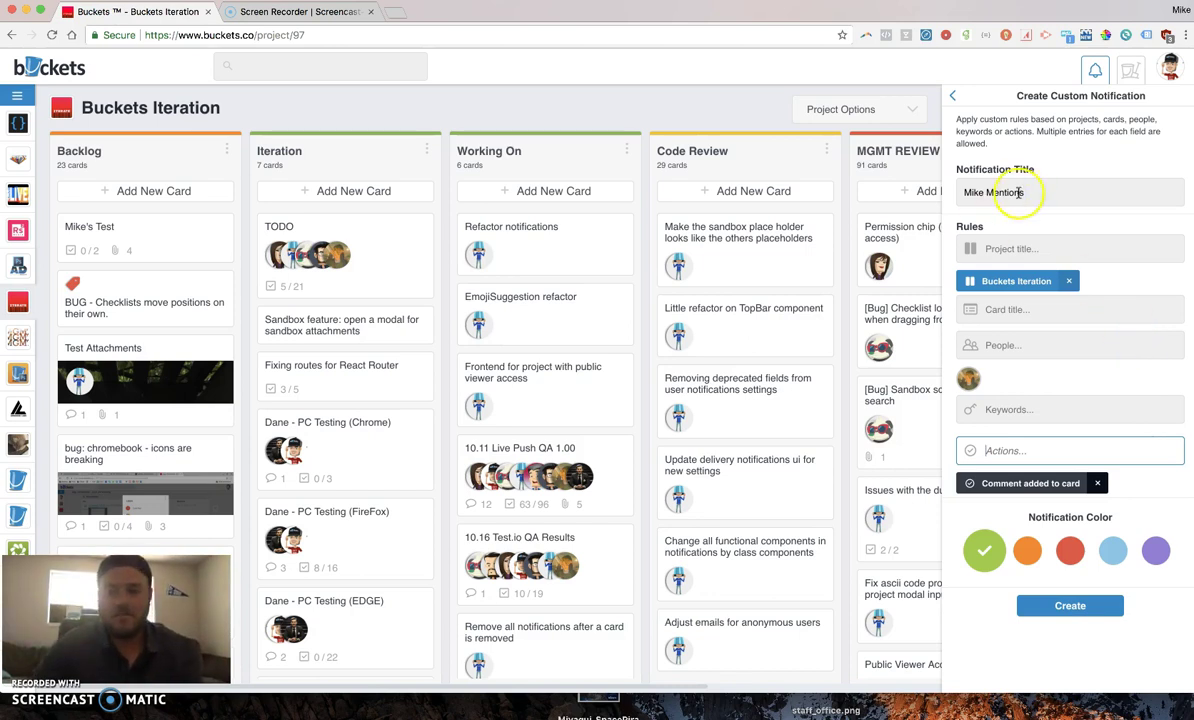
# Step: Retitle the custom notification with the selected teammate's first name followed by "Mentions - Buckets"
pyautogui.moveTo(1026, 192); pyautogui.dragTo(955, 191)
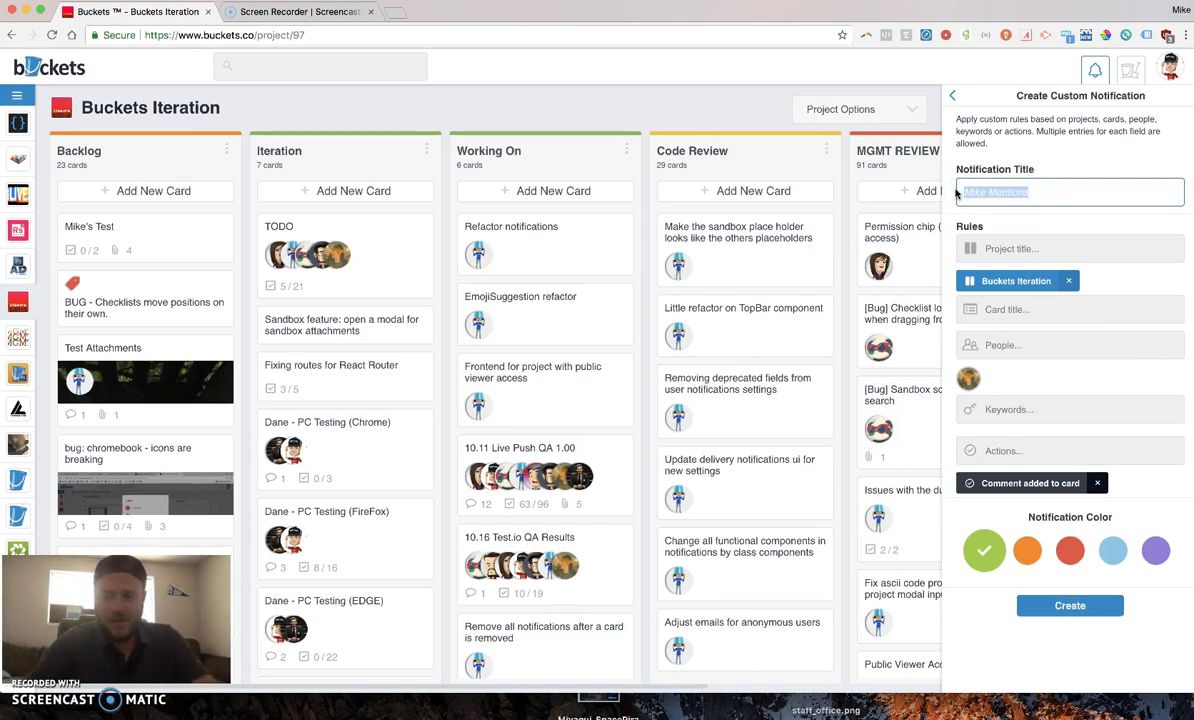
pyautogui.write('Andres')
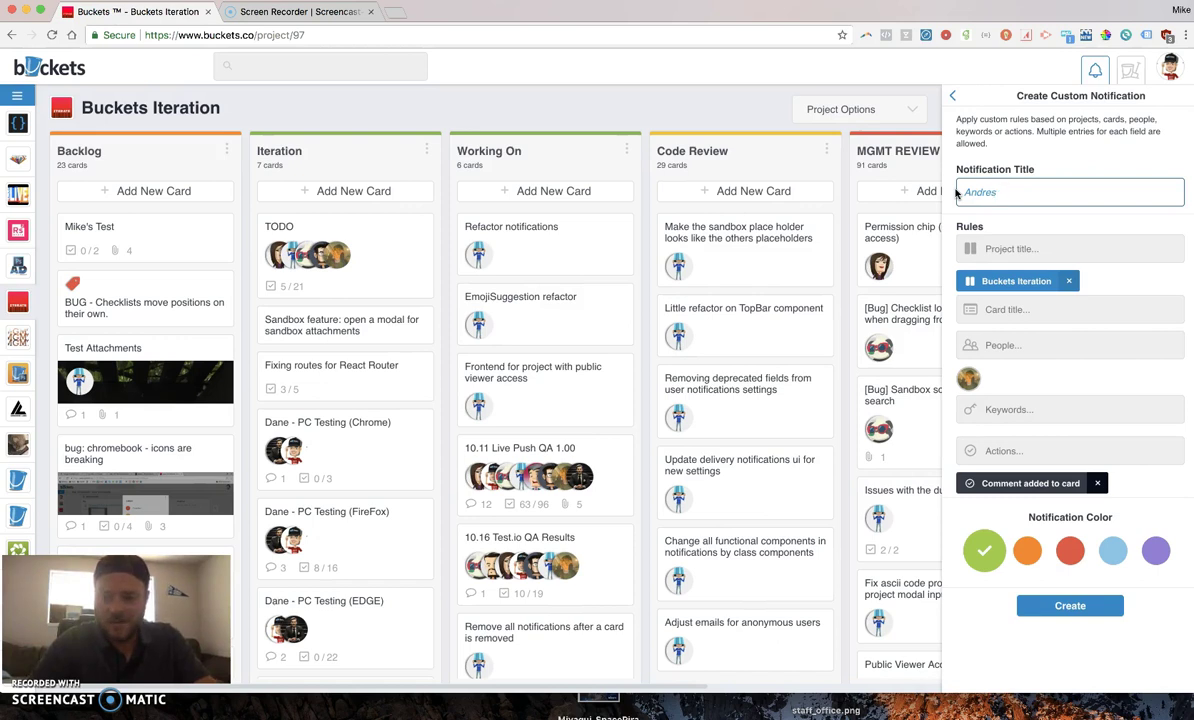
pyautogui.write(' Mentions - Bucket')
pyautogui.write('ckets')
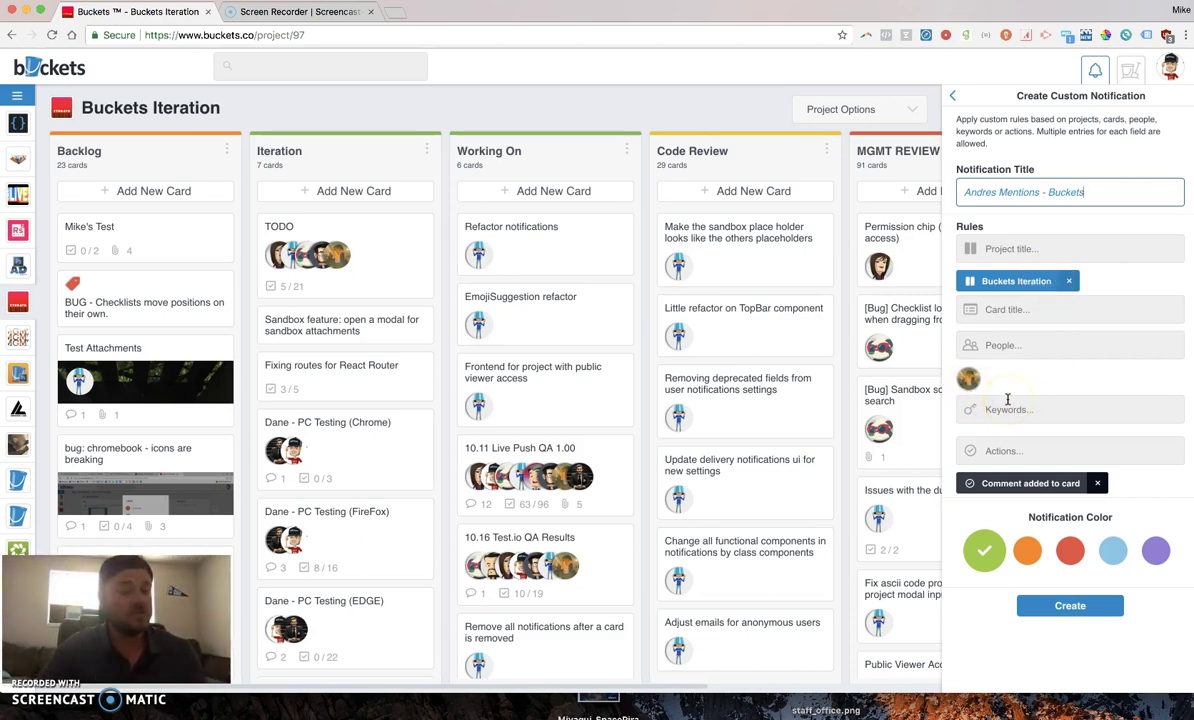
# Step: Set the notification color to orange and create the custom notification
pyautogui.click(1028, 551)
pyautogui.click(1028, 551)
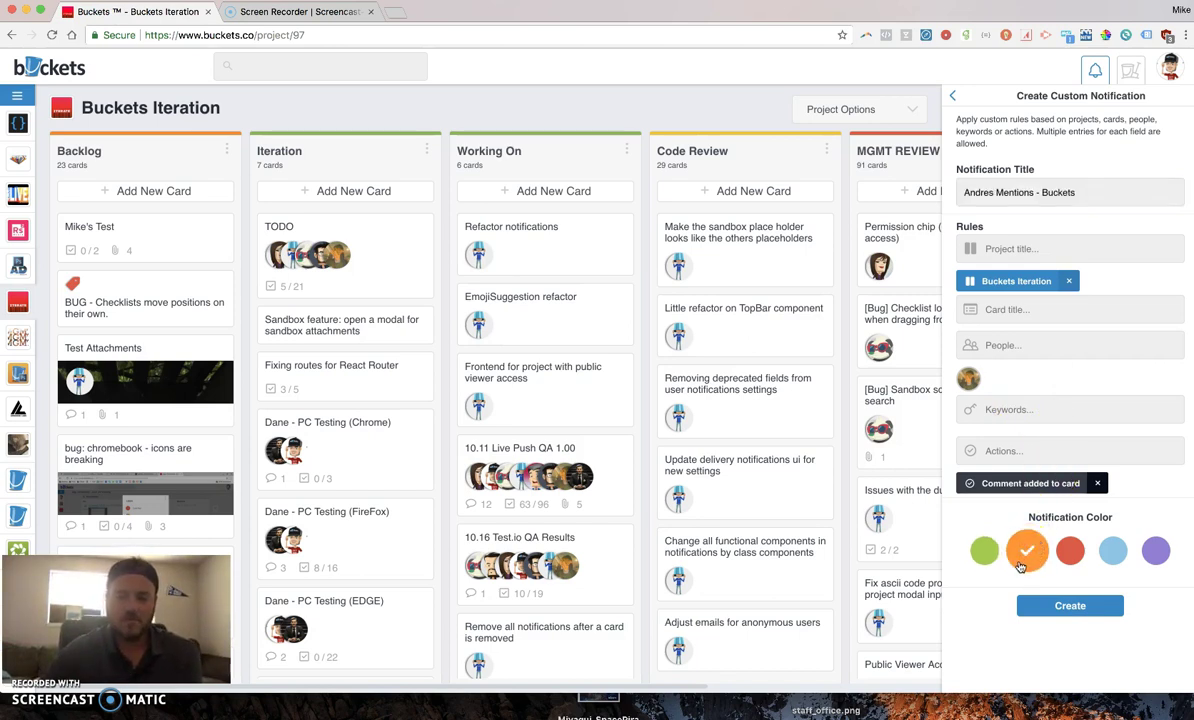
pyautogui.click(1068, 605)
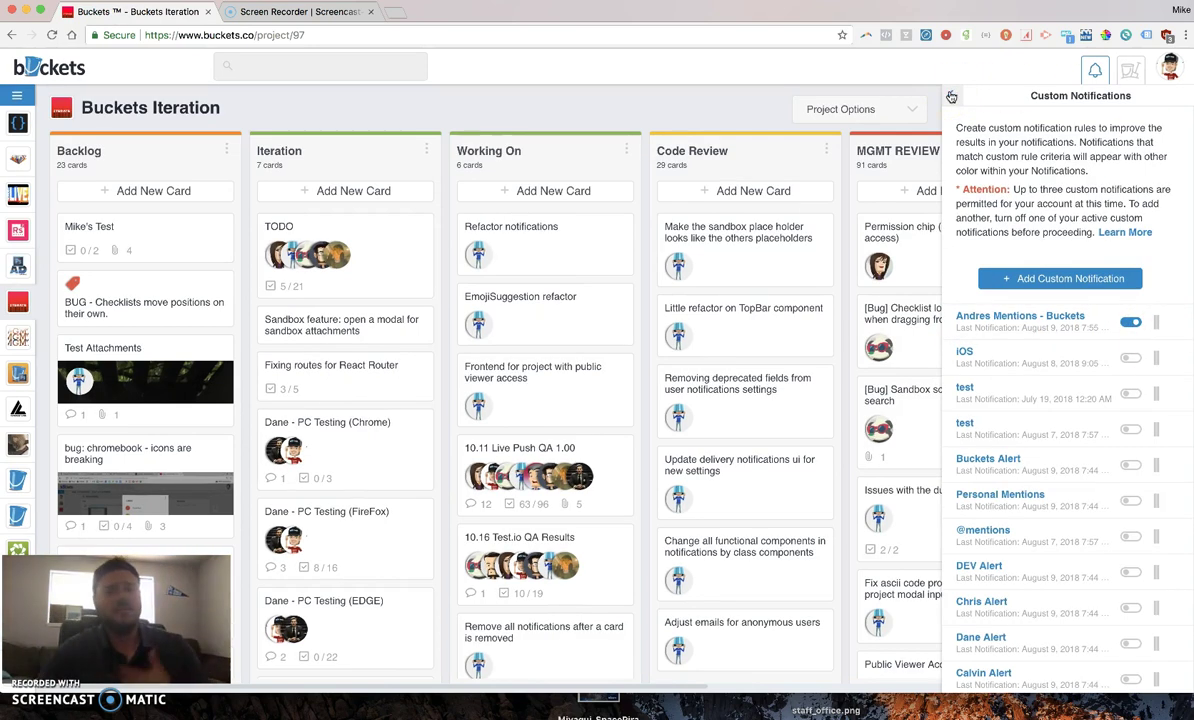
# Step: Return to the notifications feed, reopen the new custom notification to review its rules and color, and go back to the custom notifications list
pyautogui.click(1020, 315)
pyautogui.click(952, 96)
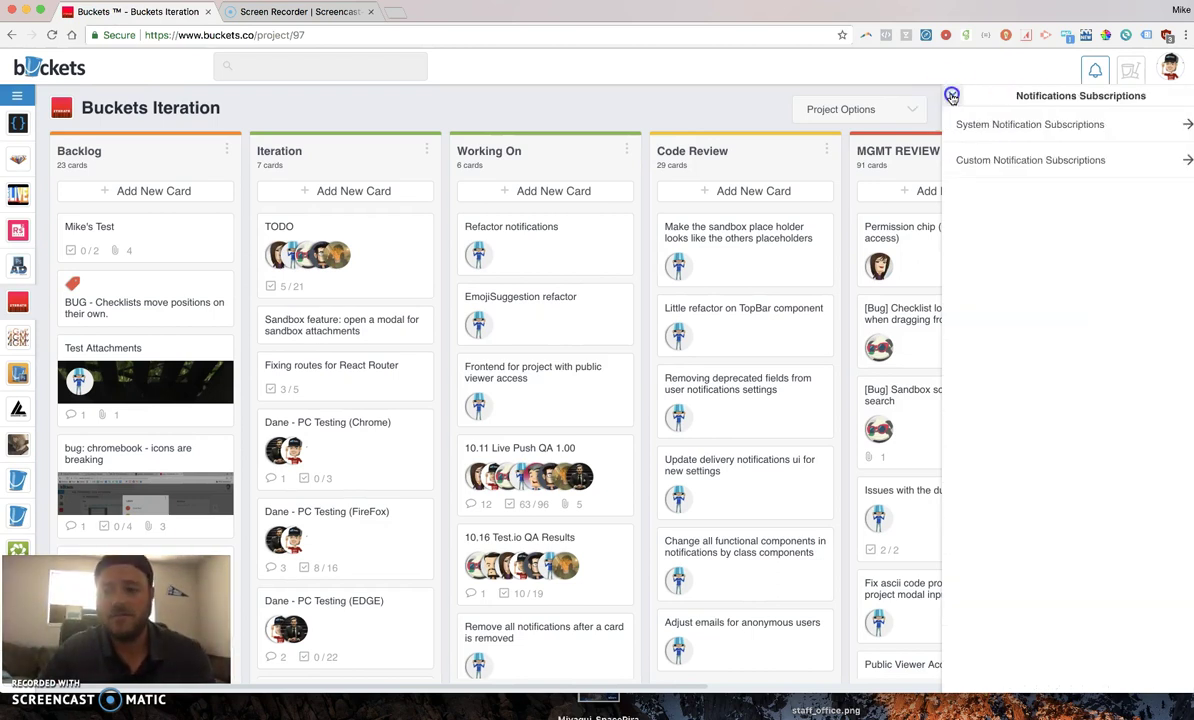
pyautogui.click(951, 95)
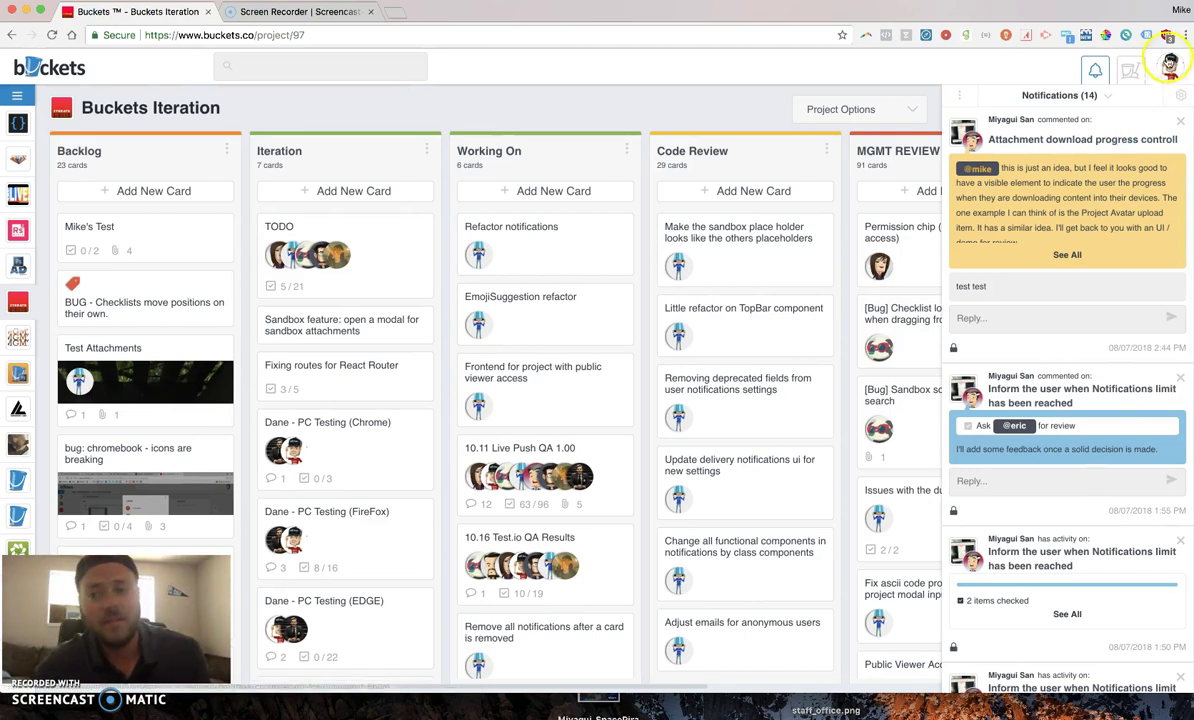
pyautogui.click(1170, 97)
pyautogui.click(1066, 160)
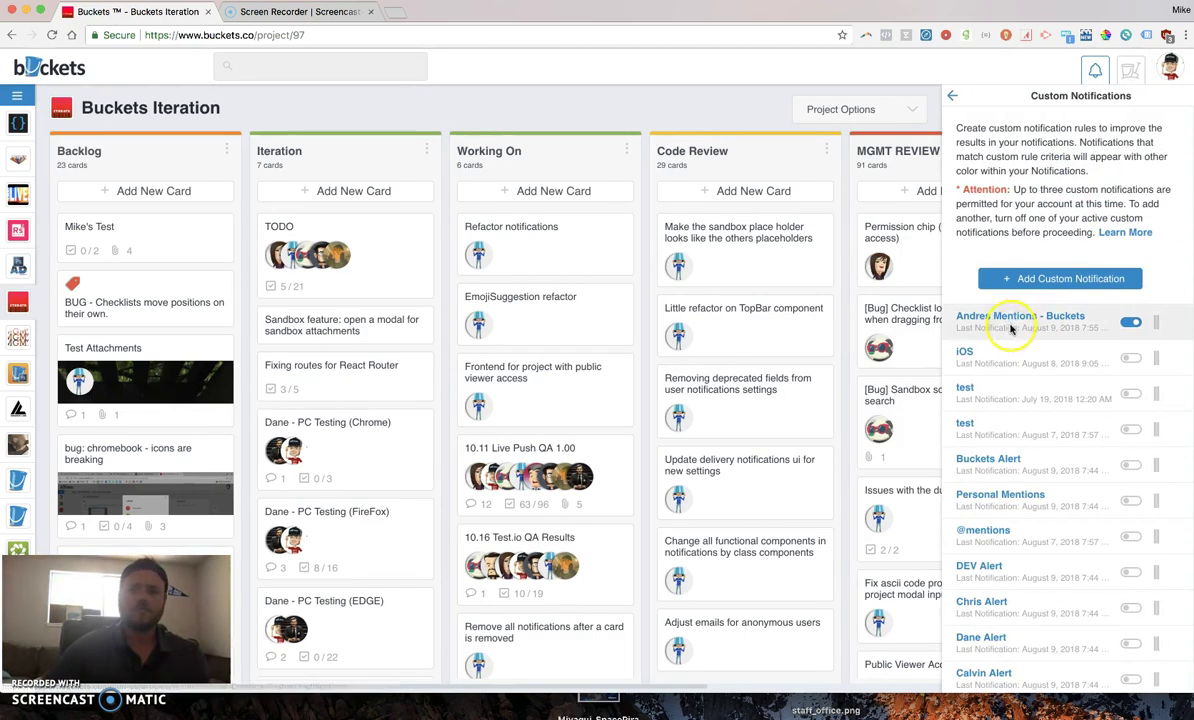
pyautogui.click(1012, 320)
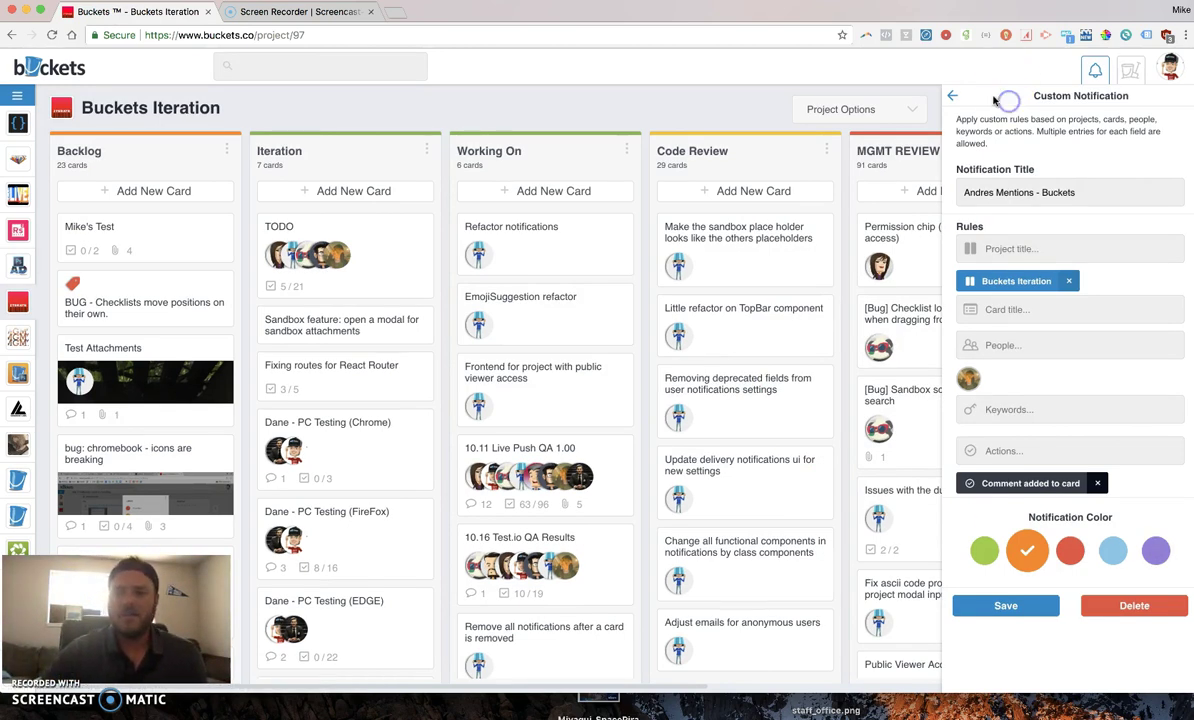
pyautogui.click(952, 96)
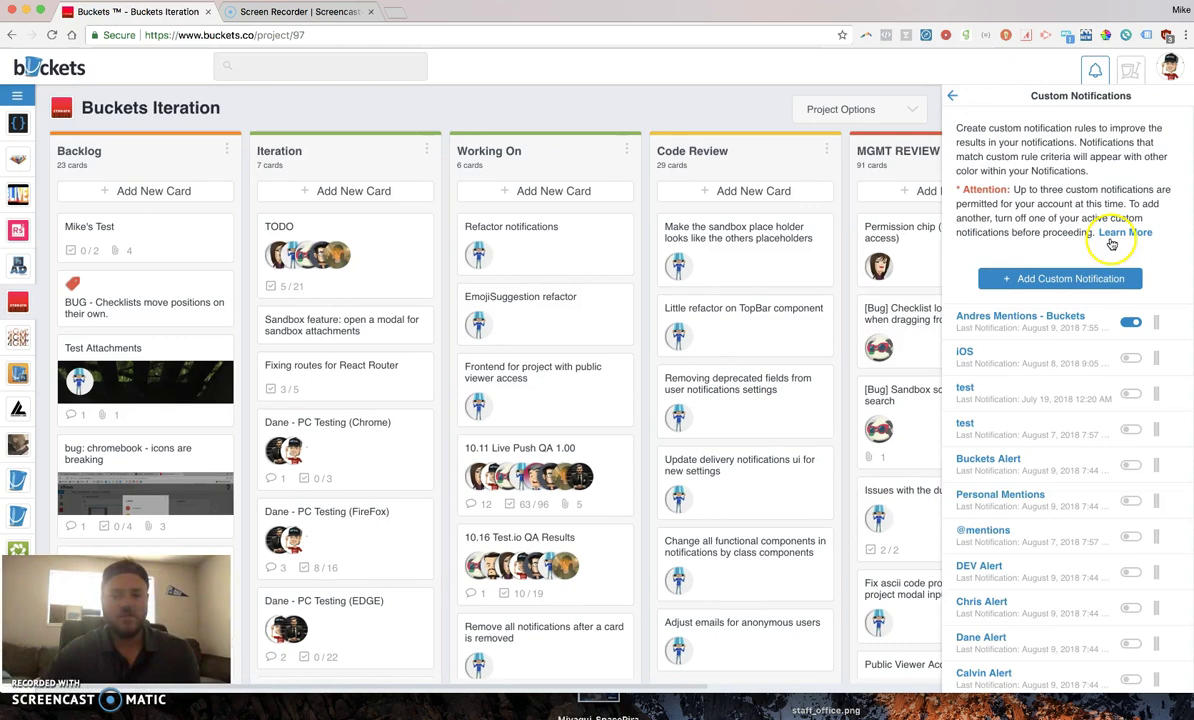
# Step: Start a new custom notification titled "Live Ready" and add "shipit" as its keyword rule
pyautogui.click(1085, 276)
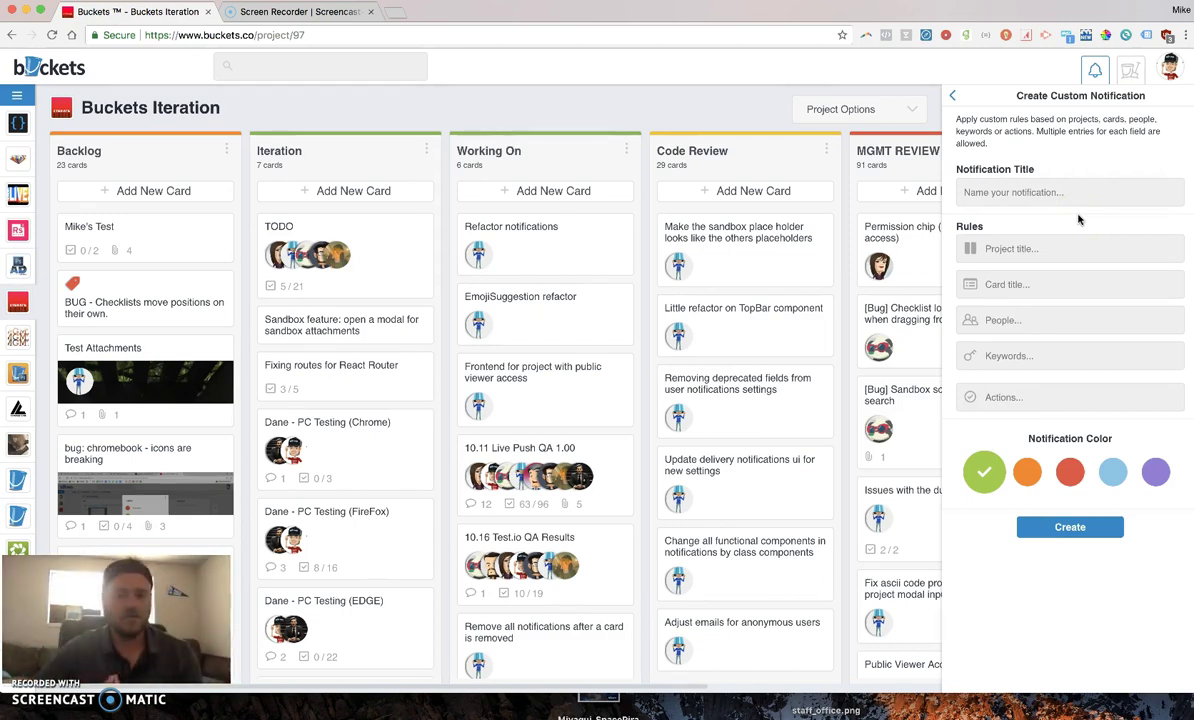
pyautogui.click(1027, 191)
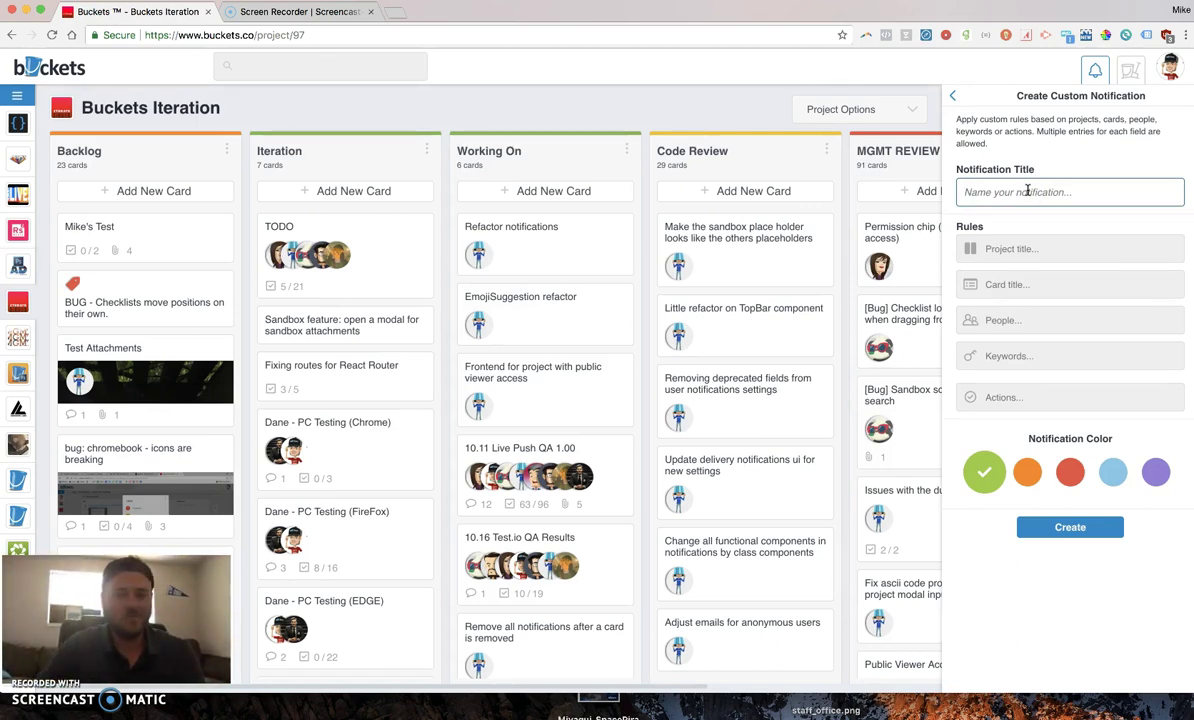
pyautogui.write('Live Ready')
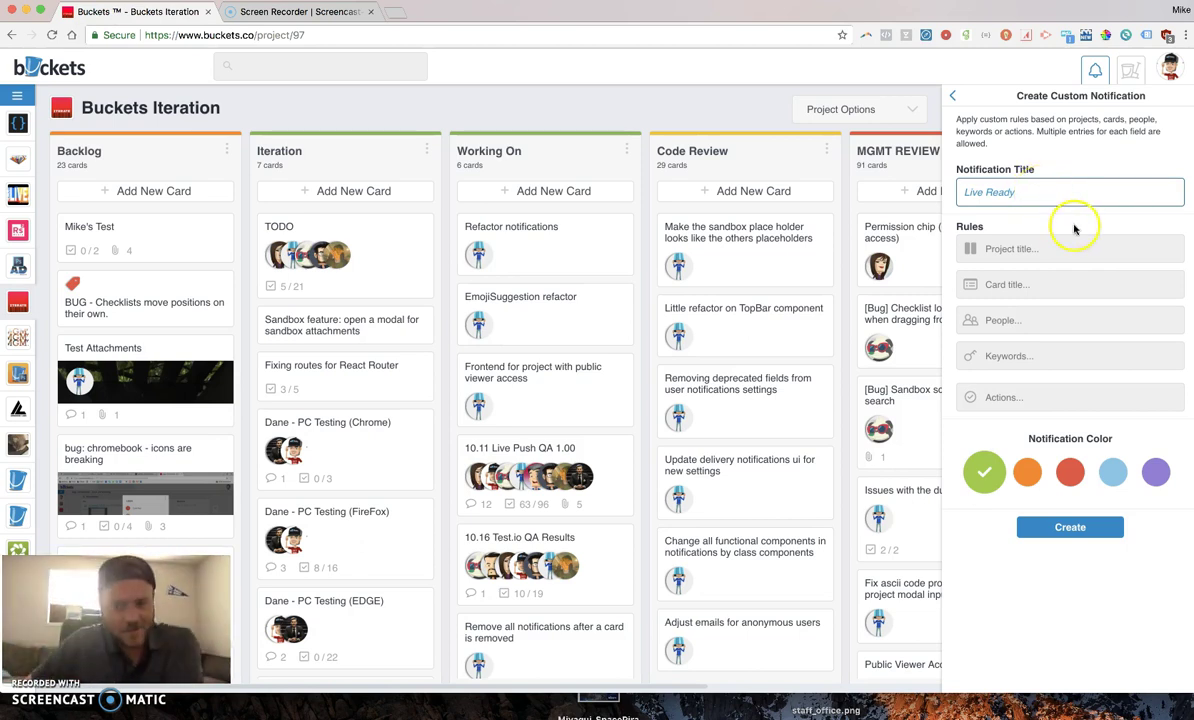
pyautogui.click(1037, 358)
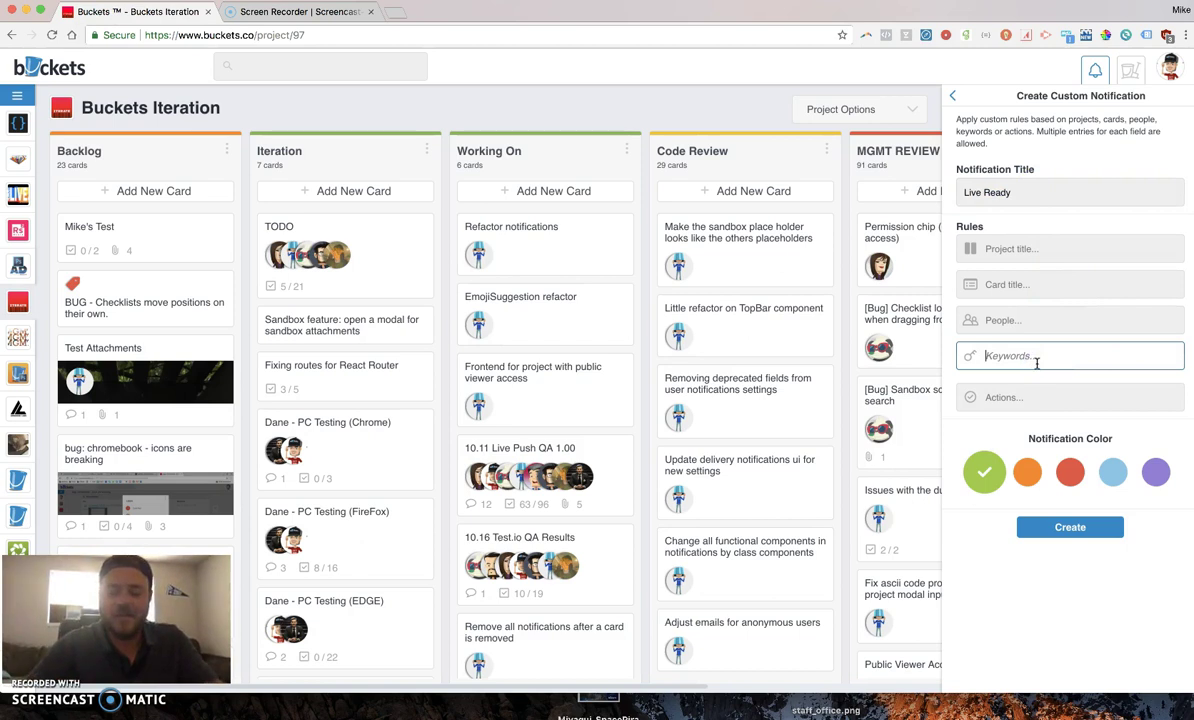
pyautogui.write('s')
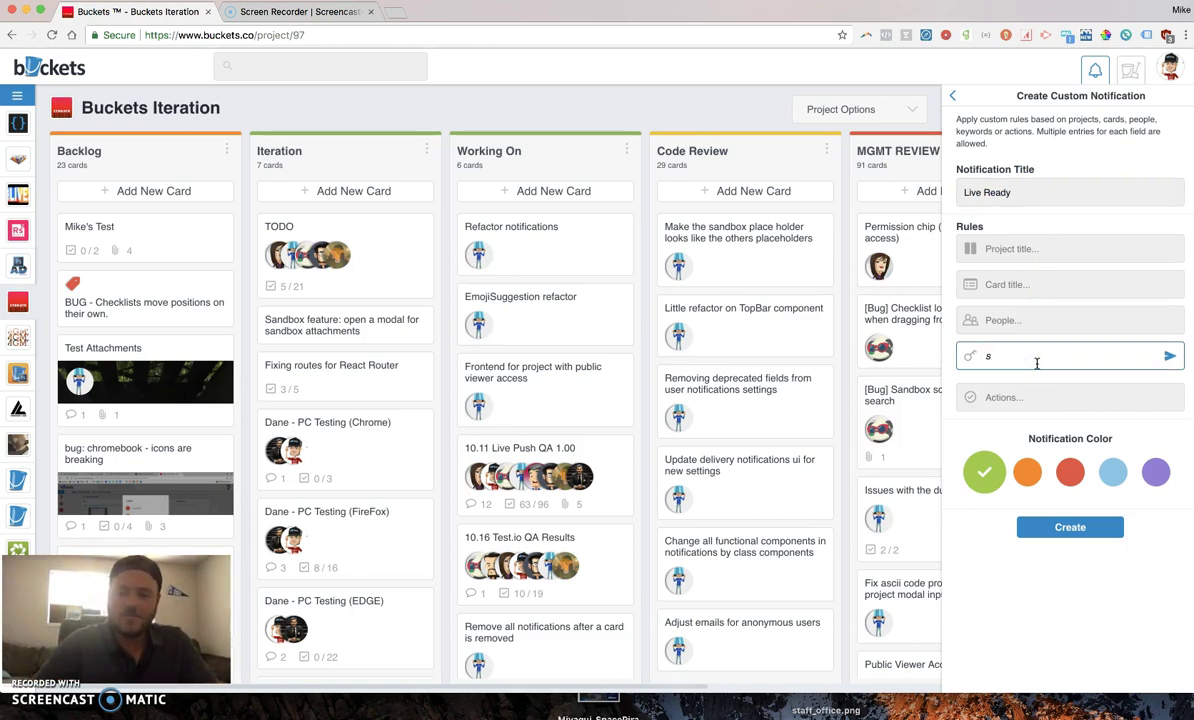
pyautogui.write('hipit')
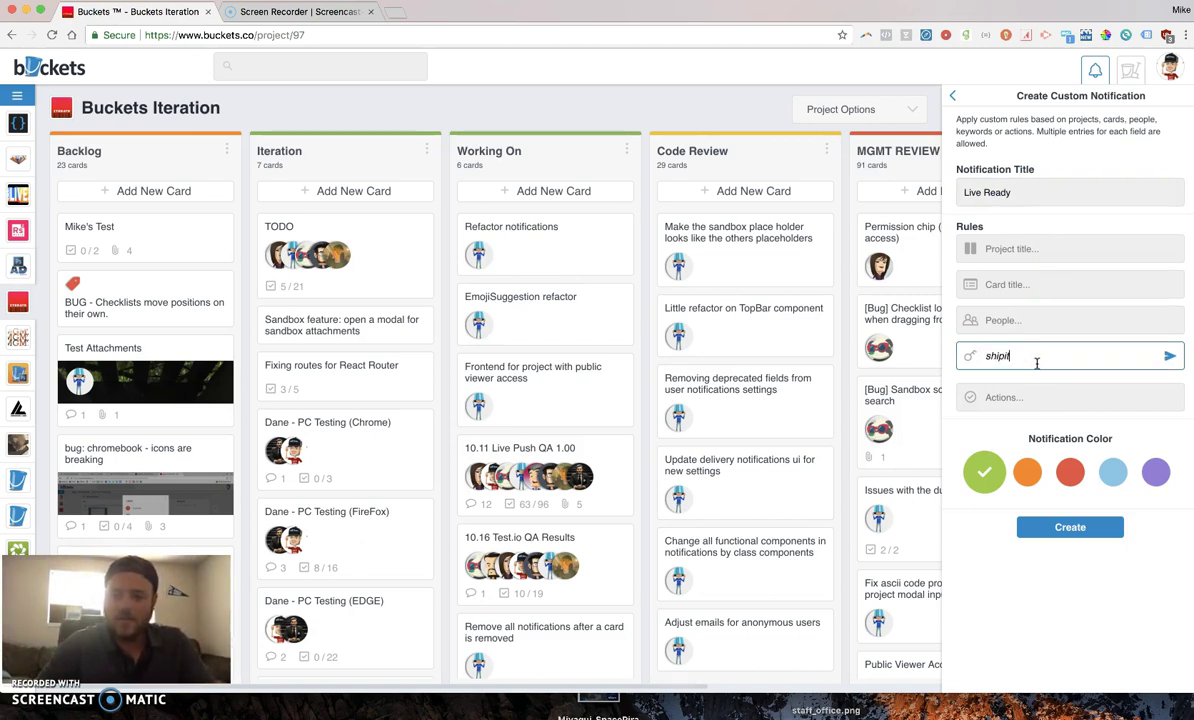
pyautogui.press('Return')
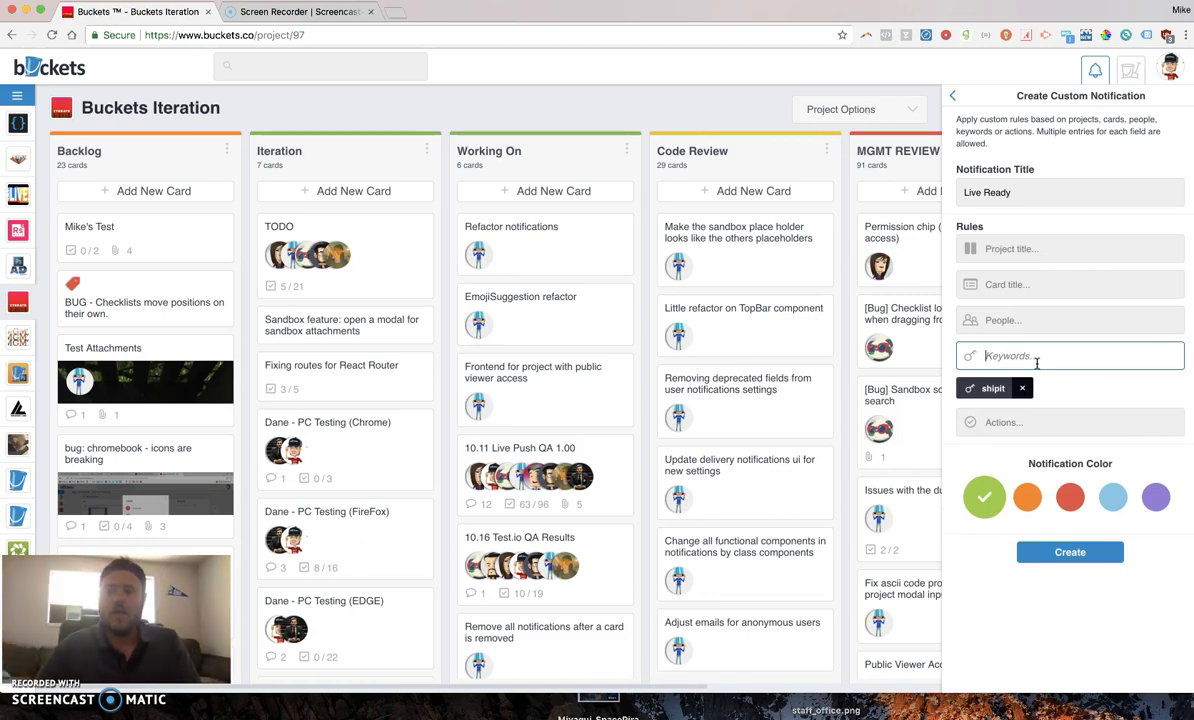
# Step: Add Buckets Iteration as the project rule and create the custom notification with the purple notification color
pyautogui.click(1043, 251)
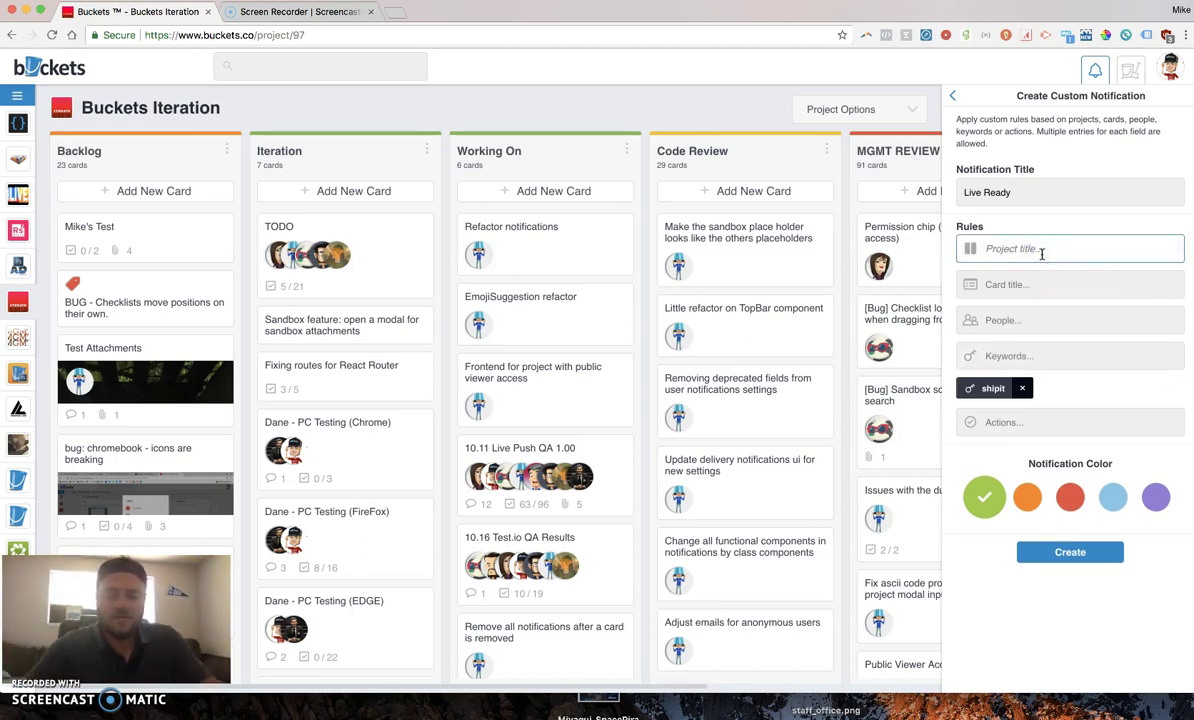
pyautogui.write('buckets iter')
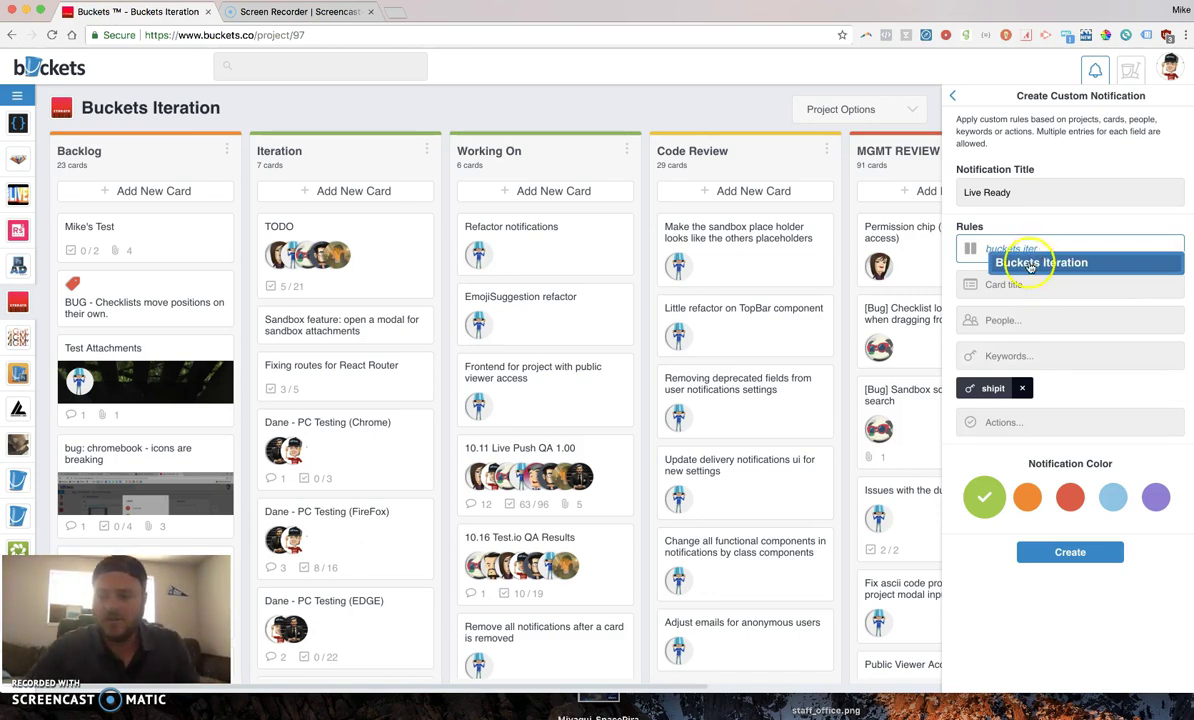
pyautogui.click(1030, 262)
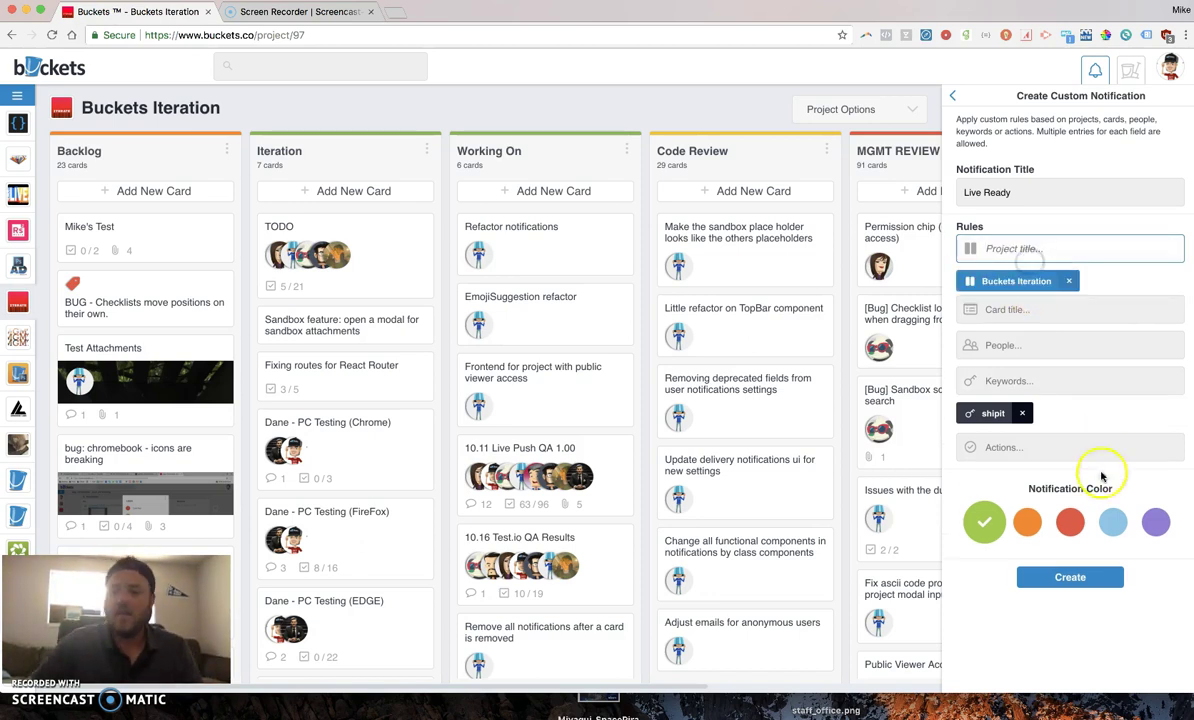
pyautogui.click(1155, 519)
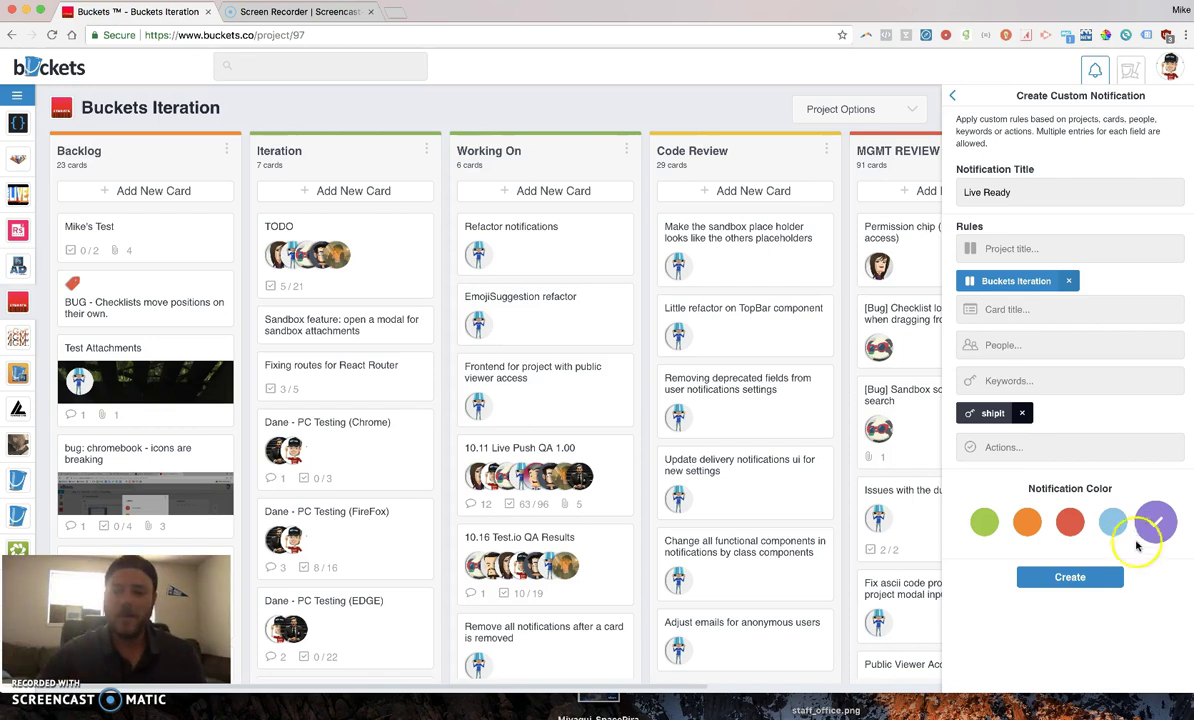
pyautogui.click(1070, 577)
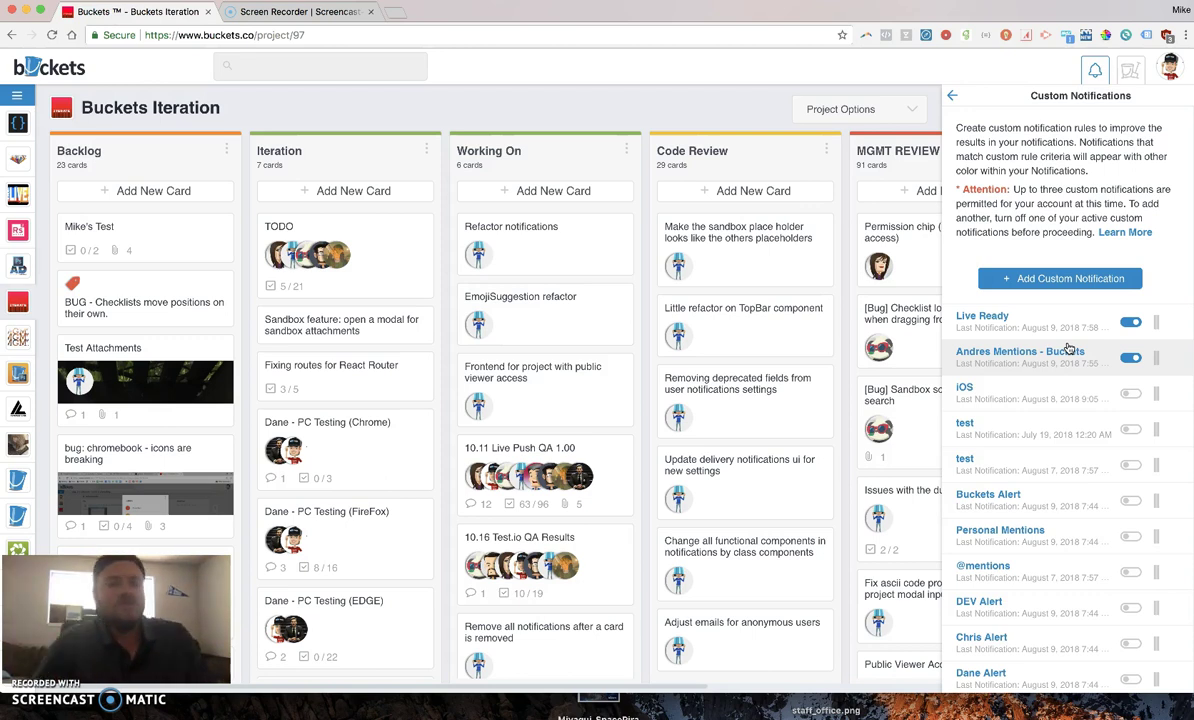
# Step: Review the project and card options in the System Notifications settings, and return to the custom notifications list
pyautogui.click(955, 96)
pyautogui.click(990, 124)
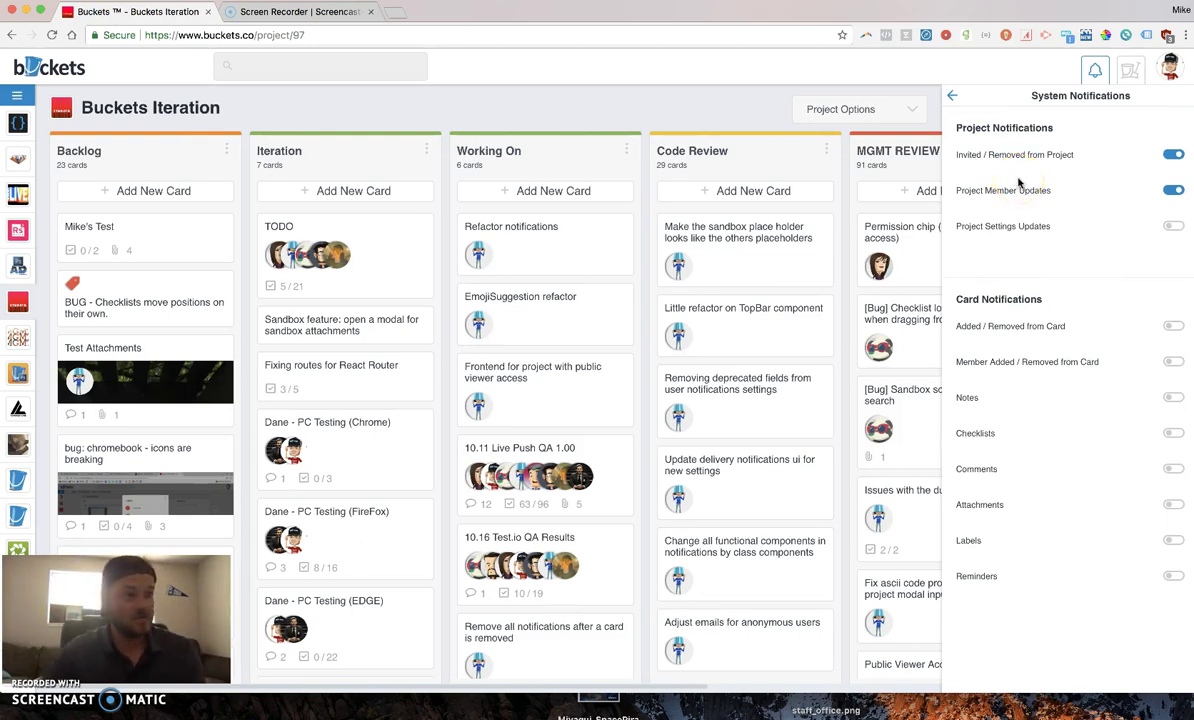
pyautogui.click(955, 95)
pyautogui.click(1030, 160)
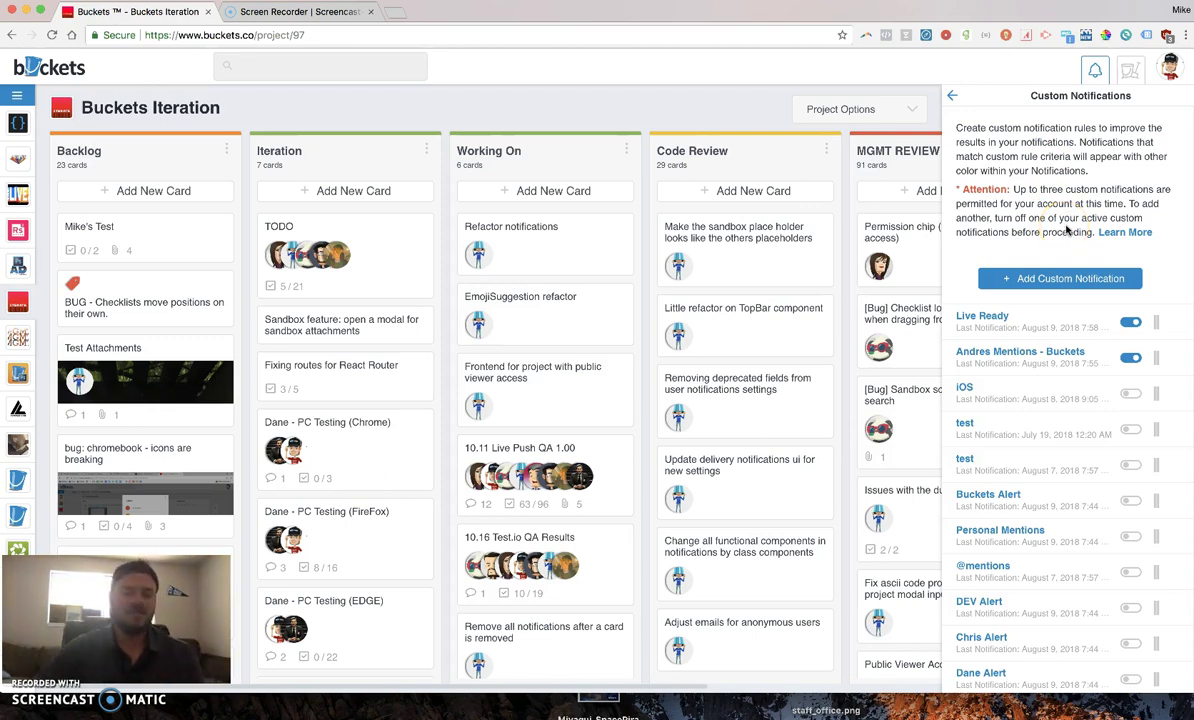
# Step: Open the notification delivery options in the account settings and review the mobile, desktop and email choices
pyautogui.click(1172, 70)
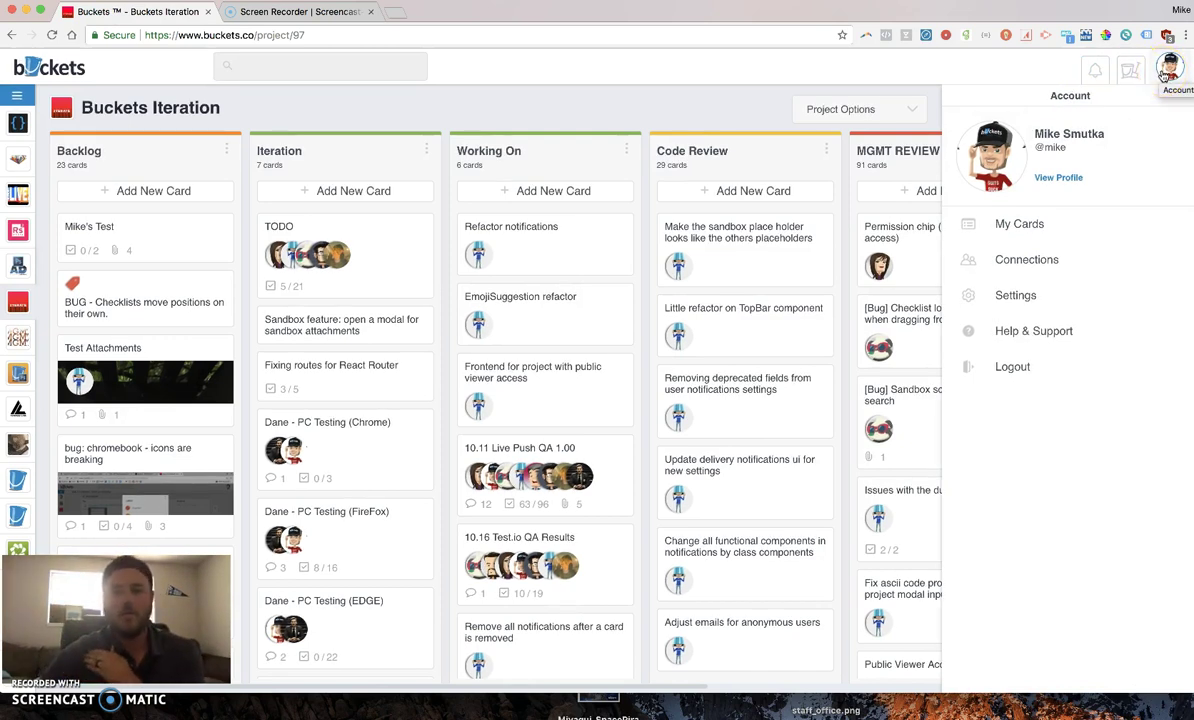
pyautogui.click(1031, 297)
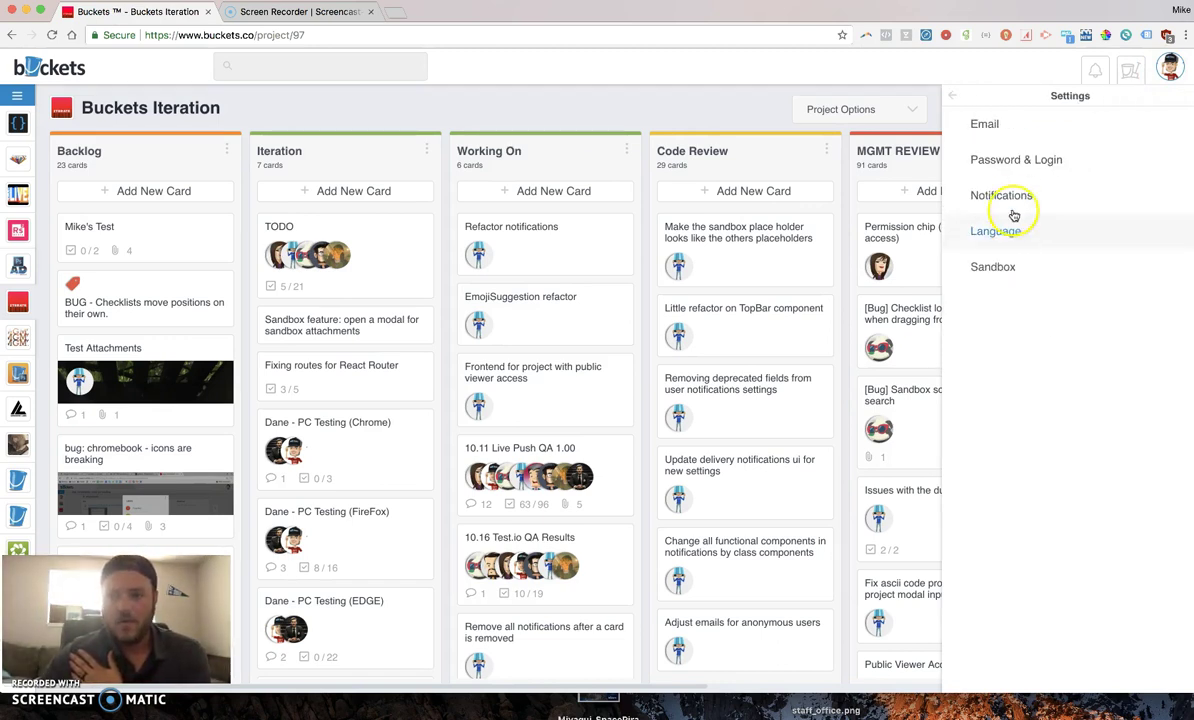
pyautogui.click(1013, 197)
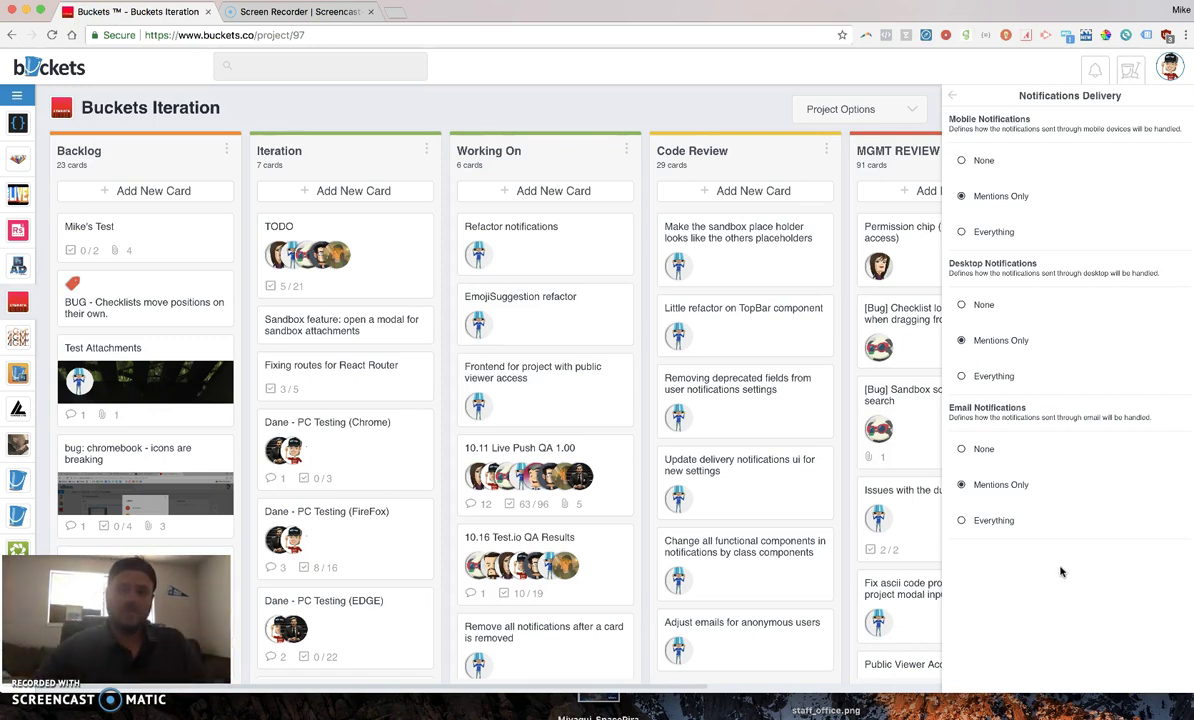
# Step: Go back to the main notifications feed from the custom notifications list
pyautogui.click(1096, 69)
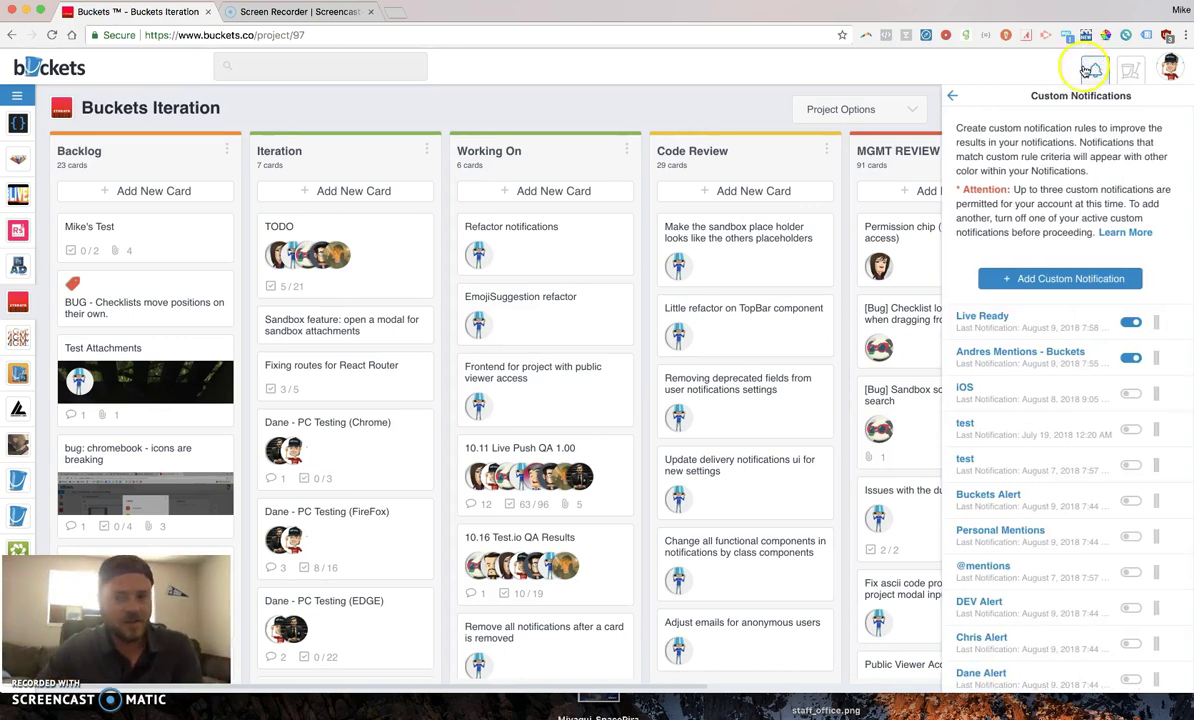
pyautogui.click(952, 95)
pyautogui.click(956, 95)
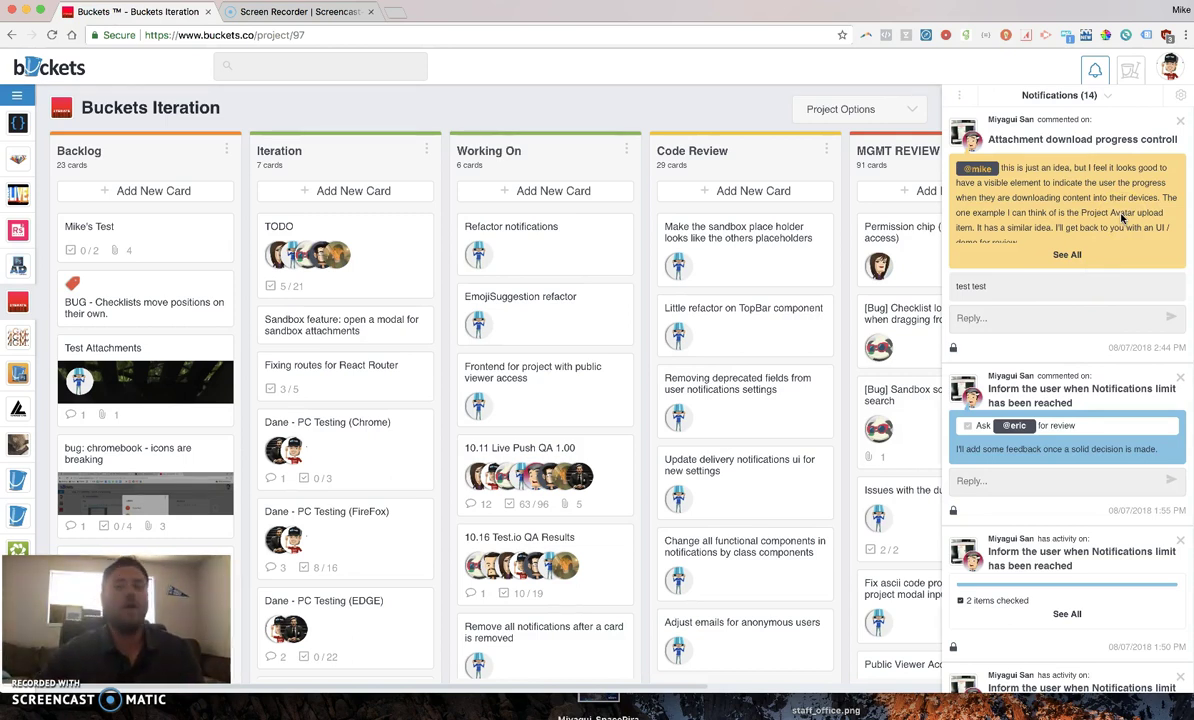
# Step: Reopen the notification delivery options in the account settings and examine the None, Mentions Only and Everything choices for desktop notifications
pyautogui.click(1168, 67)
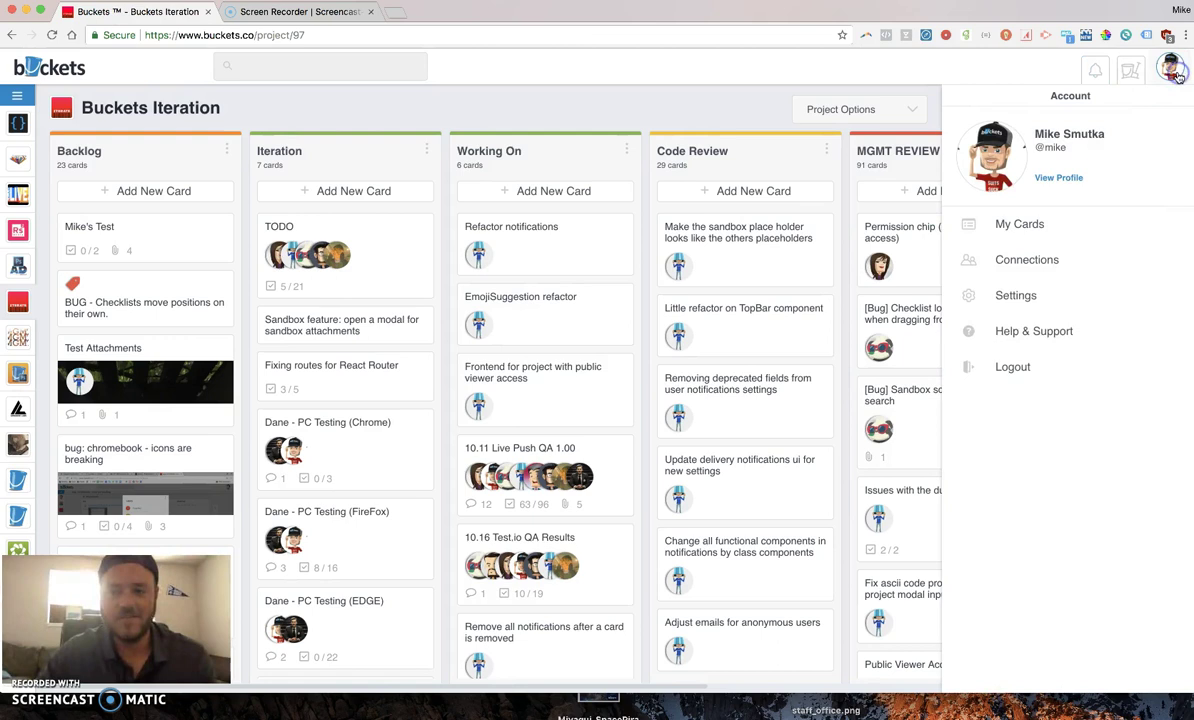
pyautogui.click(1012, 296)
pyautogui.click(1010, 195)
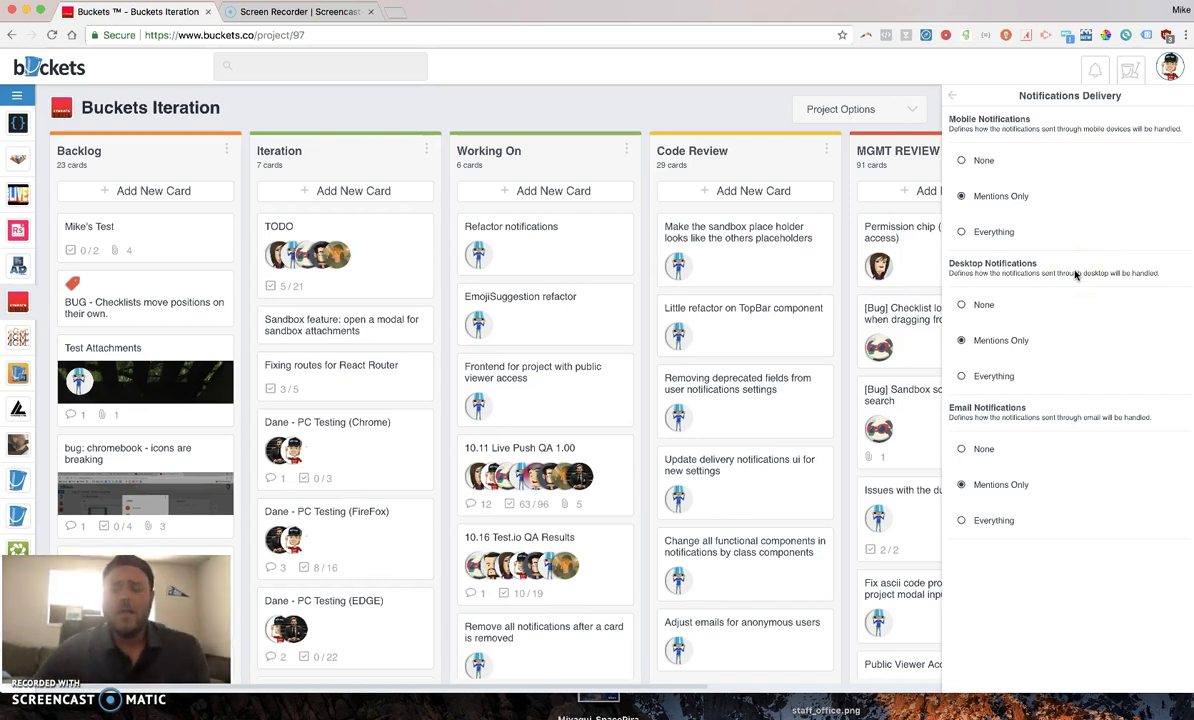
pyautogui.click(1031, 349)
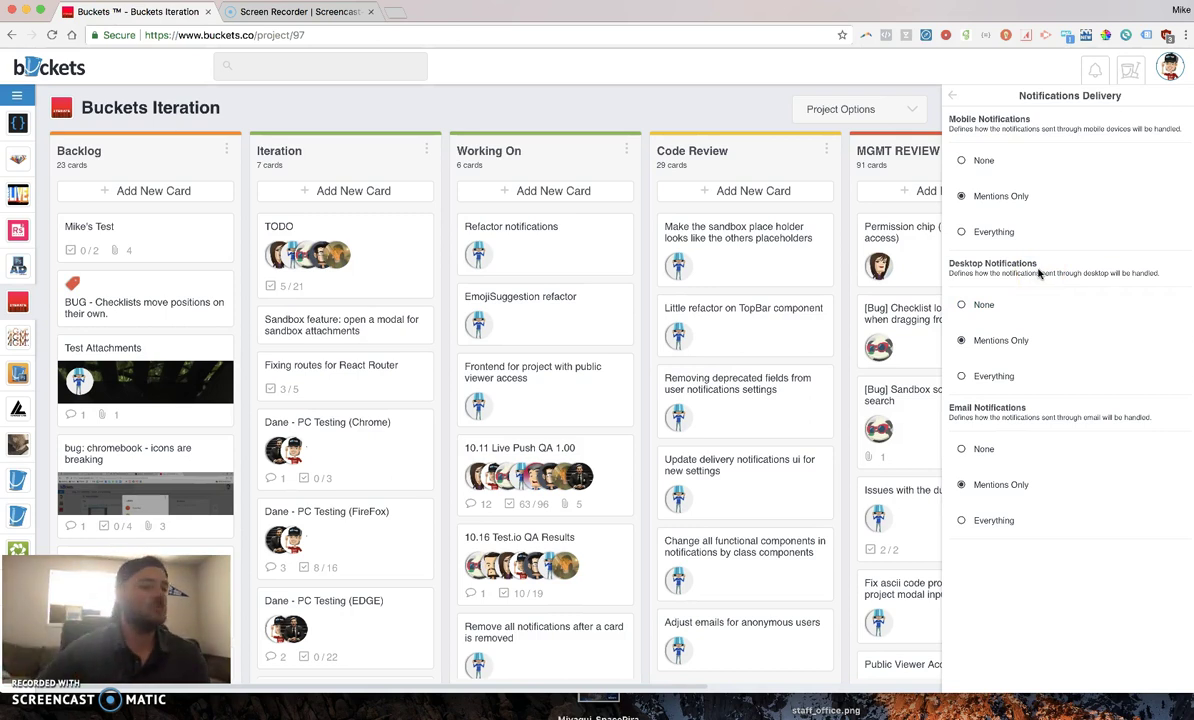
pyautogui.click(1031, 321)
pyautogui.click(995, 378)
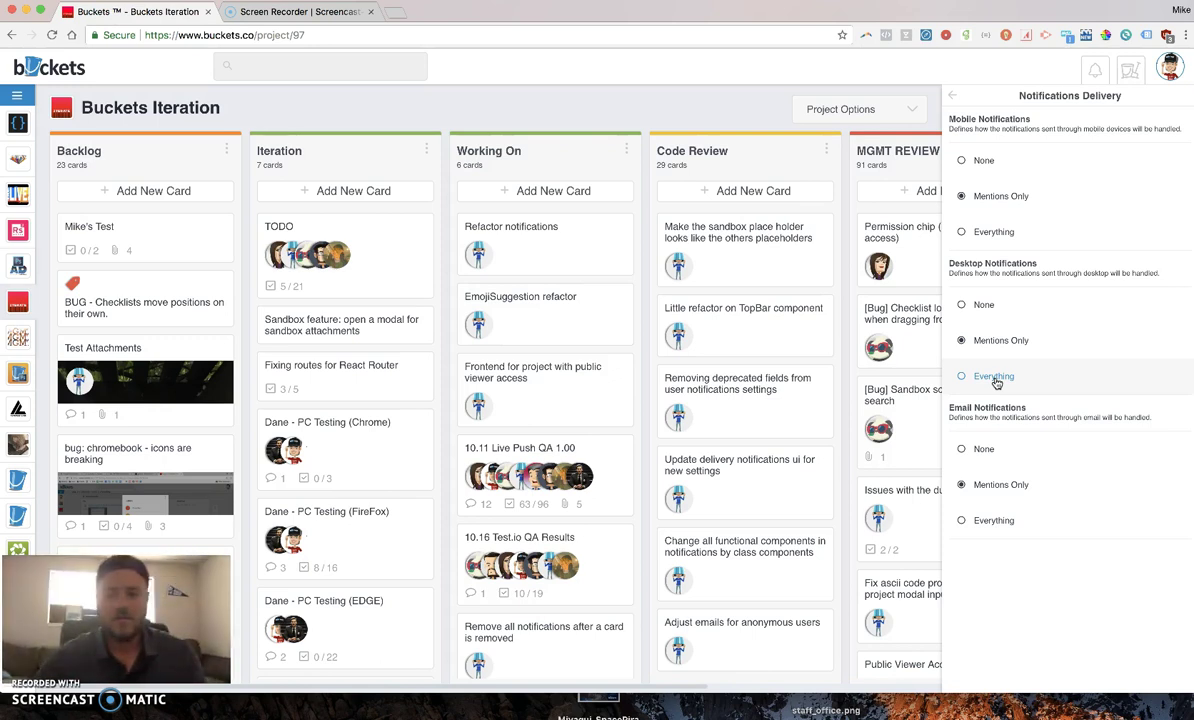
pyautogui.click(1018, 314)
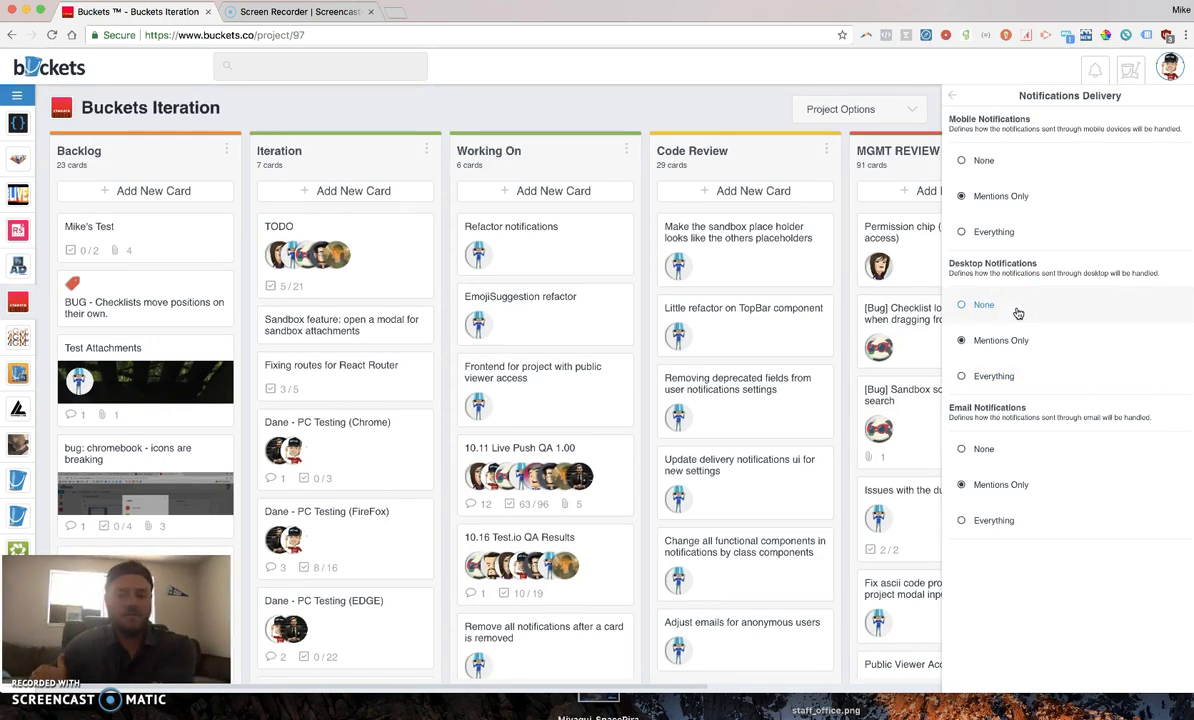